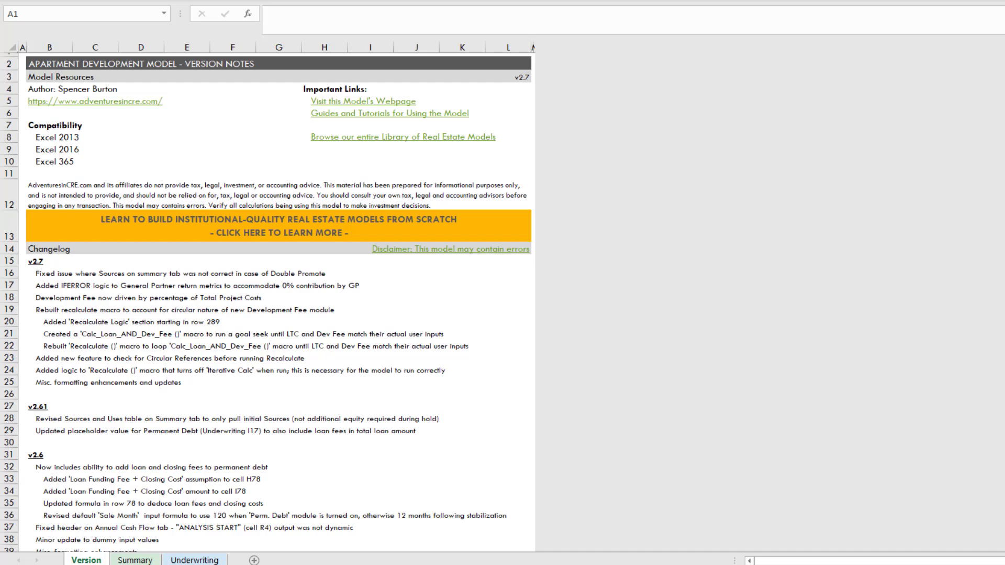
Step: On the Underwriting sheet, inspect the 3.50% development fee in C42 and its 2,018,793 amount in I42
{"action": "left_click", "coordinate": [195, 560]}
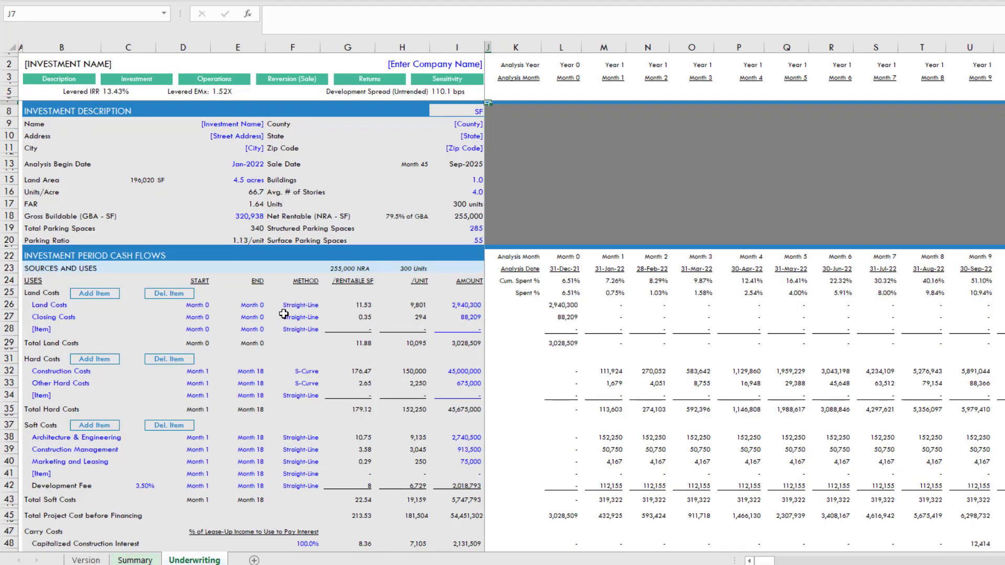
{"action": "scroll", "coordinate": [262, 295], "scroll_direction": "down", "scroll_amount": 3}
{"action": "scroll", "coordinate": [262, 294], "scroll_direction": "down", "scroll_amount": 3}
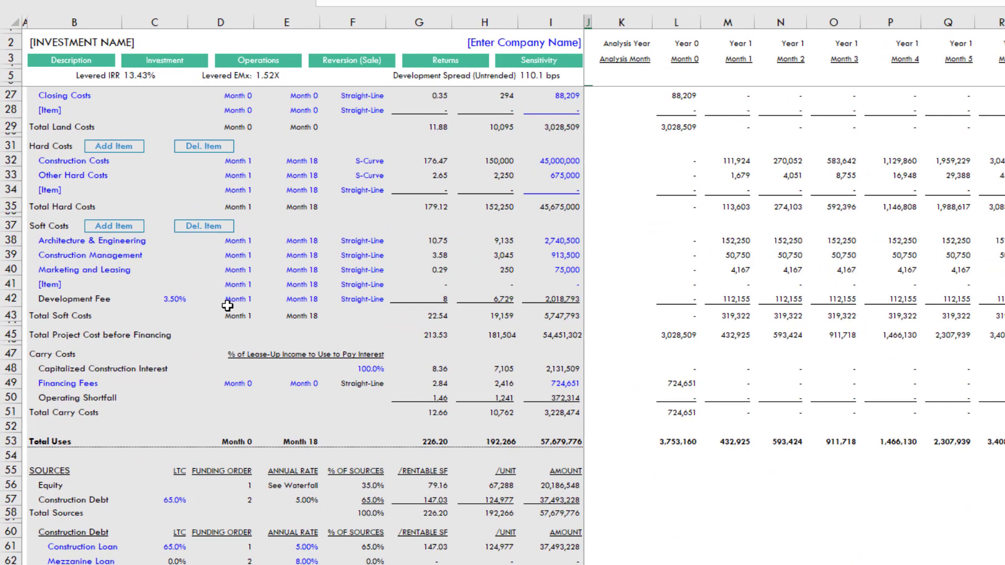
{"action": "left_click", "coordinate": [179, 306]}
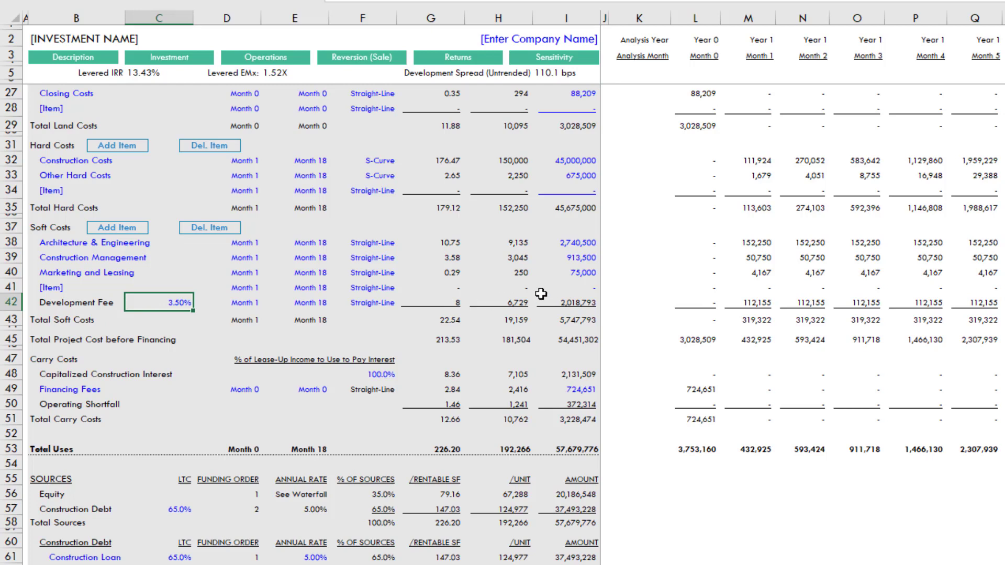
{"action": "left_click", "coordinate": [582, 302]}
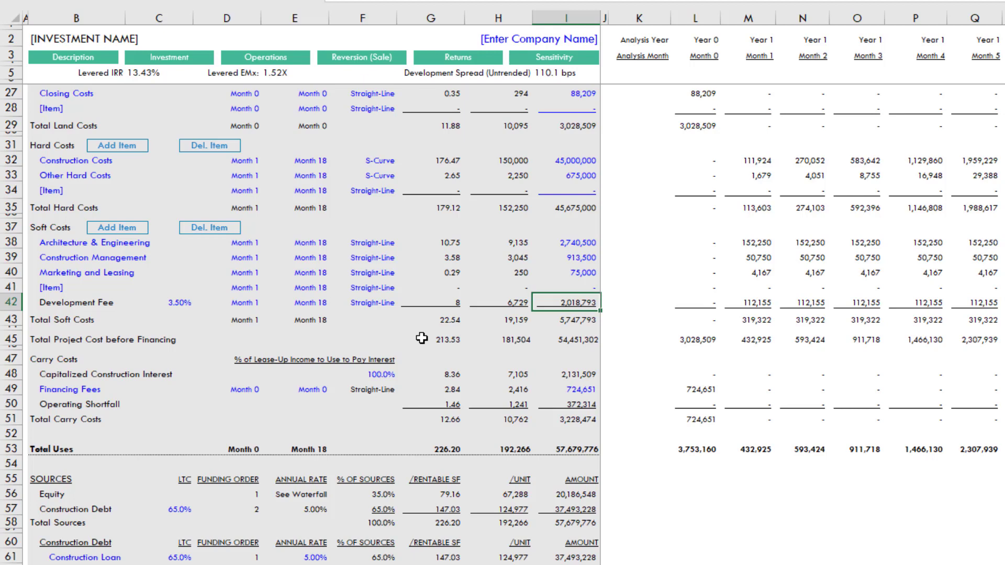
Step: Enter 60 in the construction debt LTC cell C57, replacing 65.0%
{"action": "scroll", "coordinate": [421, 338], "scroll_direction": "down", "scroll_amount": 8}
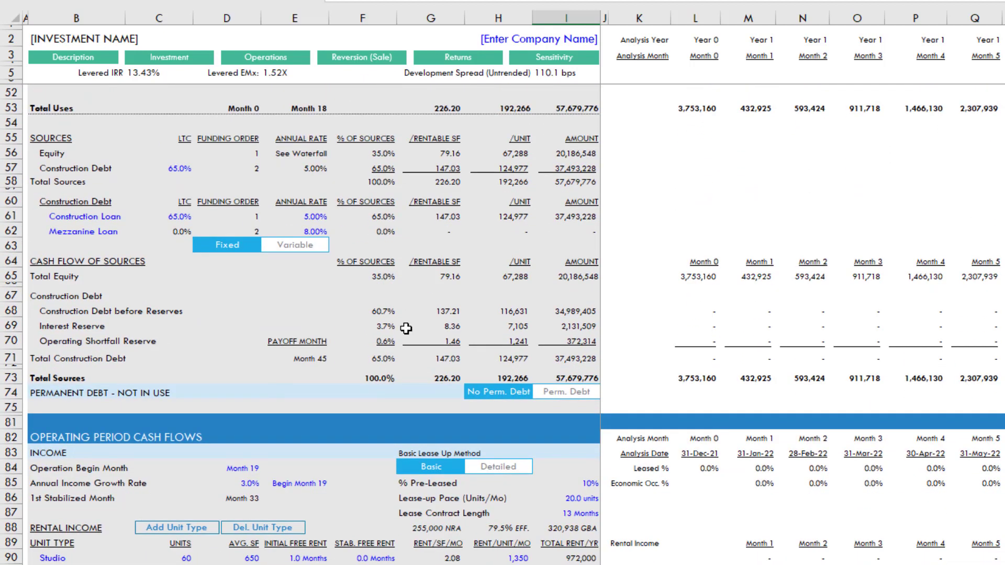
{"action": "left_click", "coordinate": [178, 167]}
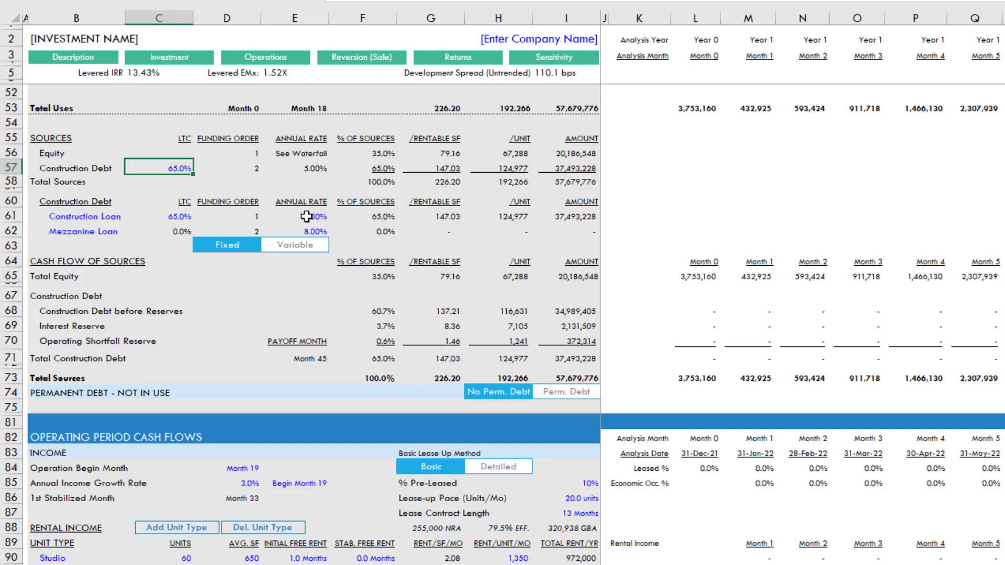
{"action": "type", "text": "60"}
{"action": "key", "text": "Return"}
{"action": "key", "text": "Up"}
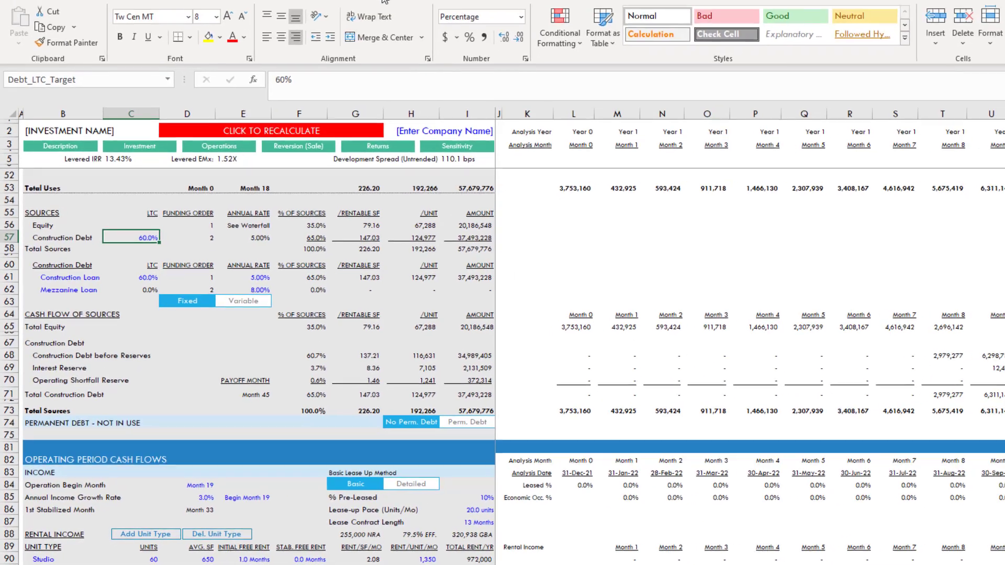
{"action": "left_click", "coordinate": [383, 1]}
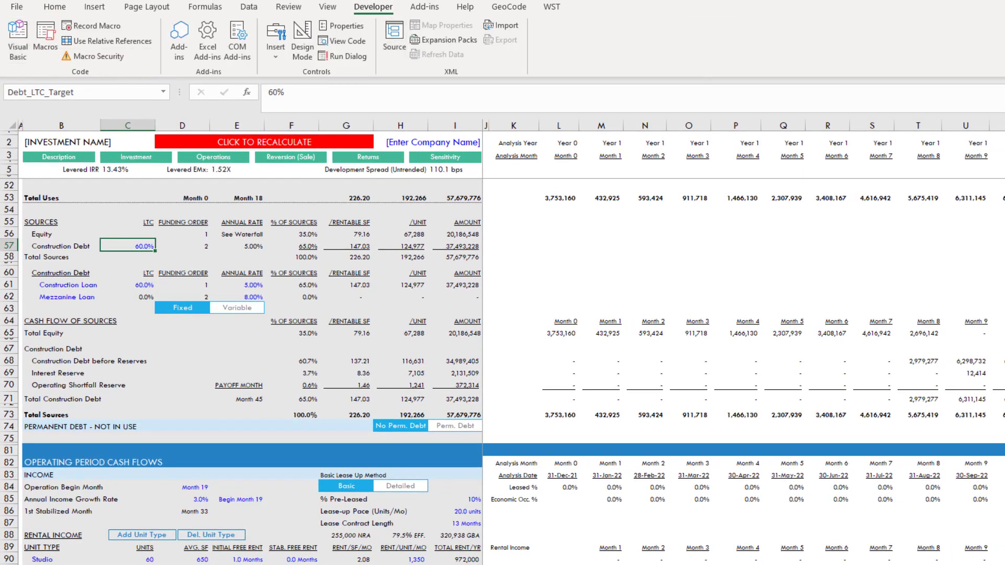
{"action": "left_click", "coordinate": [17, 41]}
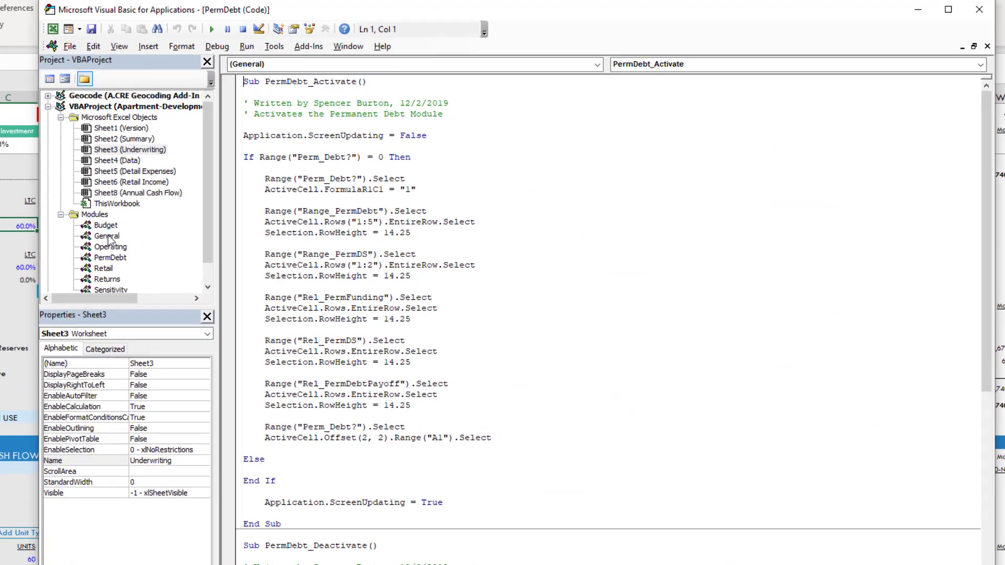
{"action": "double_click", "coordinate": [109, 237]}
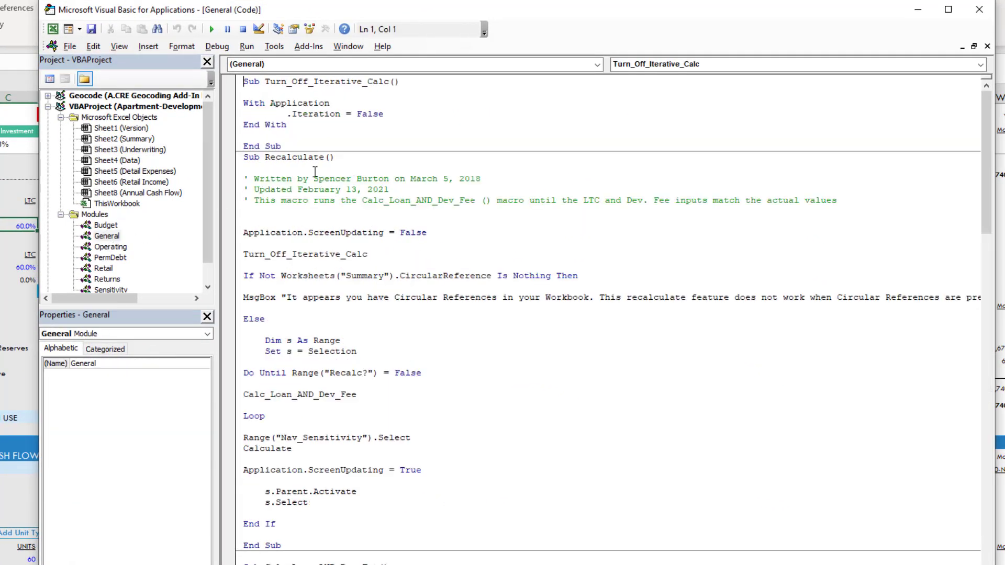
{"action": "left_click", "coordinate": [402, 308]}
{"action": "scroll", "coordinate": [402, 311], "scroll_direction": "down", "scroll_amount": 1}
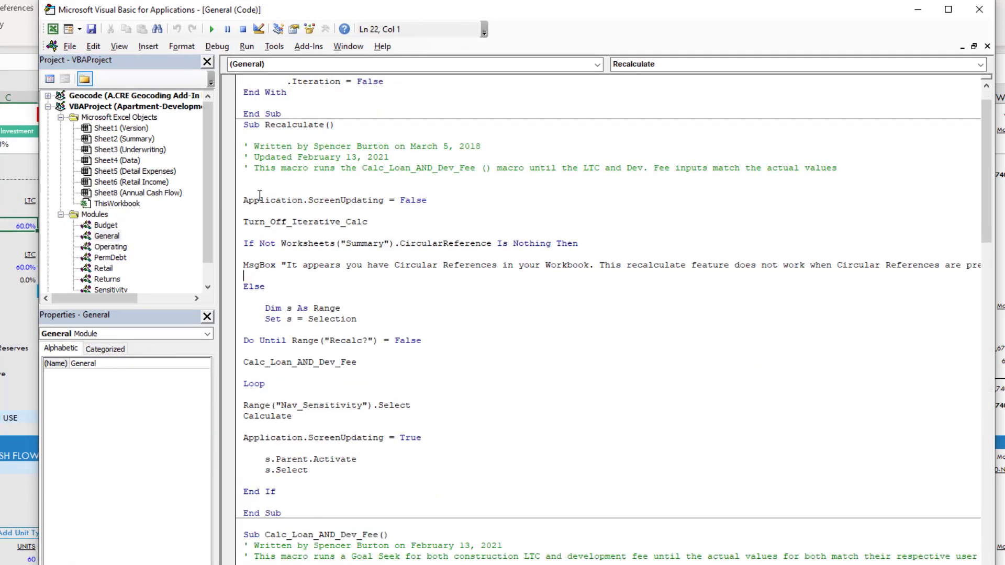
{"action": "scroll", "coordinate": [409, 225], "scroll_direction": "down", "scroll_amount": 4}
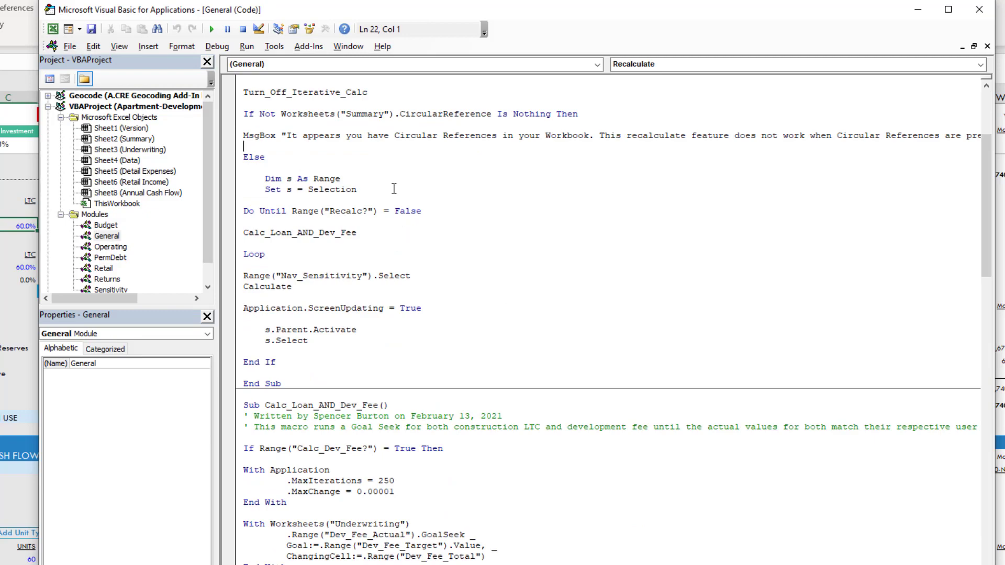
{"action": "scroll", "coordinate": [456, 94], "scroll_direction": "down", "scroll_amount": 3}
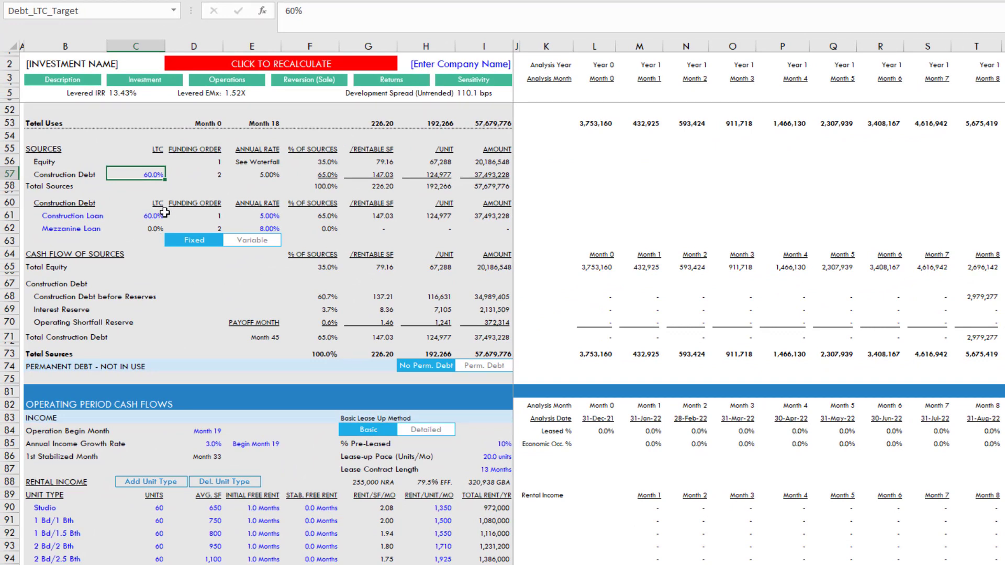
Step: Compare the equity and construction debt amounts against the 60% LTC input in C57
{"action": "left_click", "coordinate": [490, 162]}
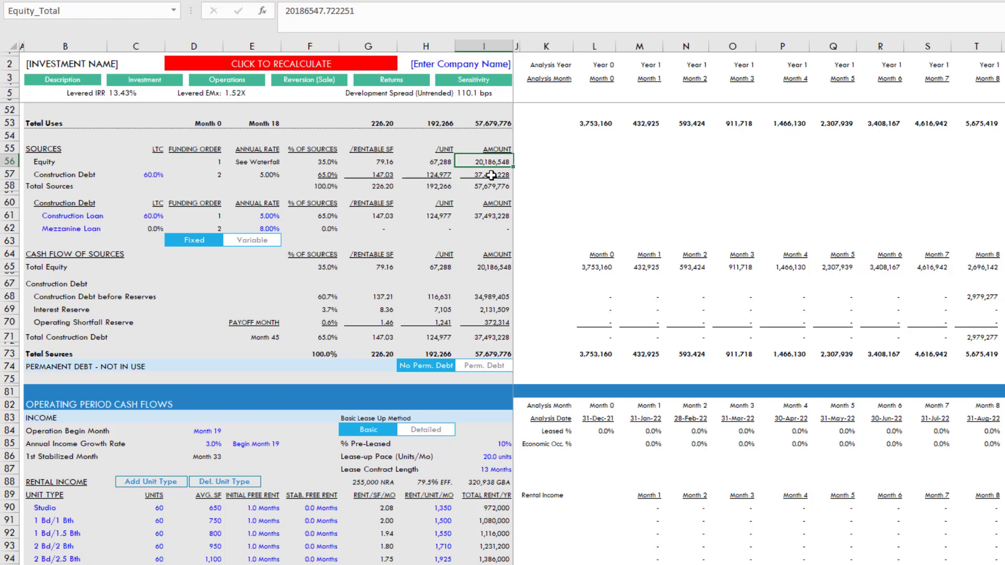
{"action": "left_click", "coordinate": [495, 176]}
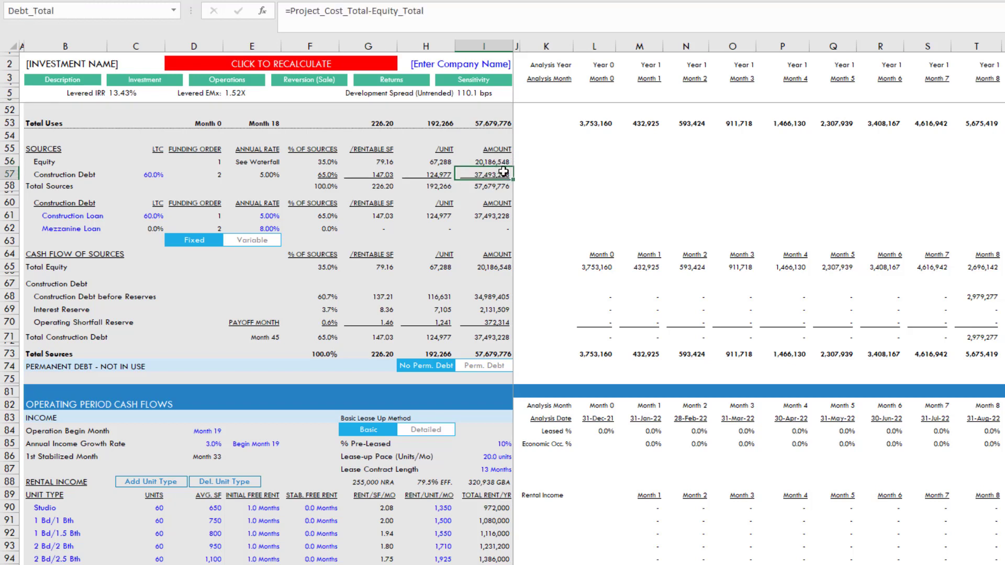
{"action": "left_click", "coordinate": [151, 178]}
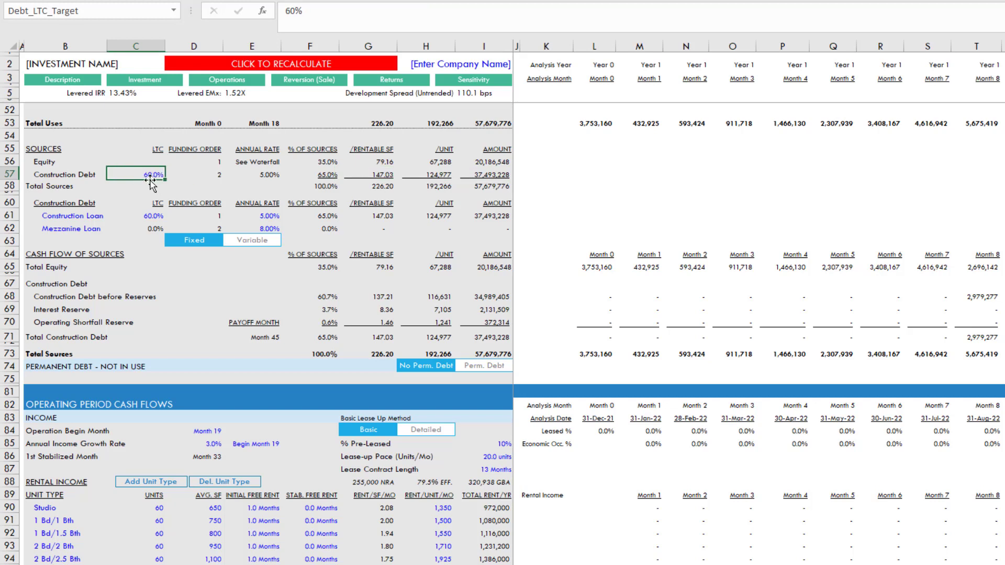
{"action": "left_click", "coordinate": [482, 176]}
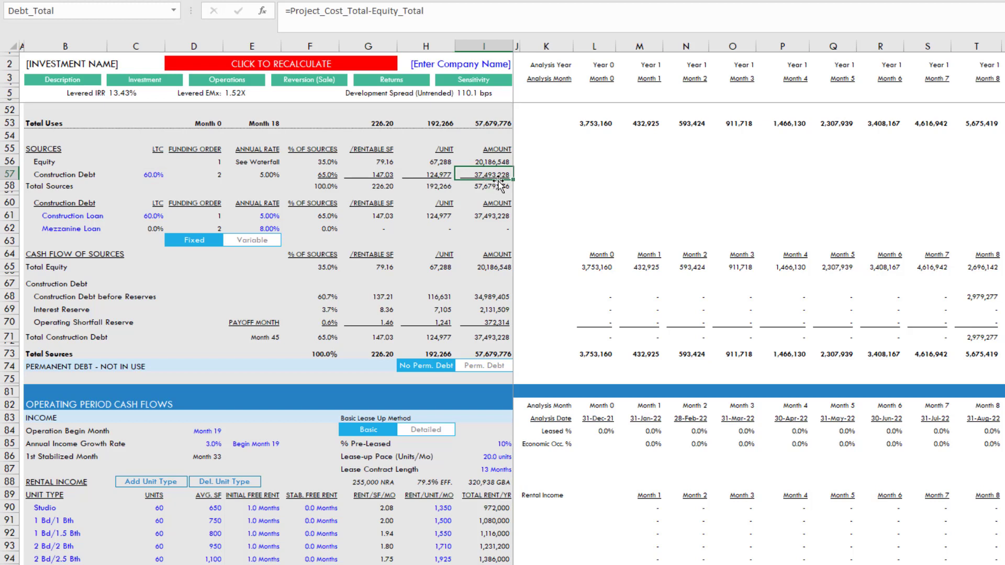
{"action": "left_click", "coordinate": [151, 175]}
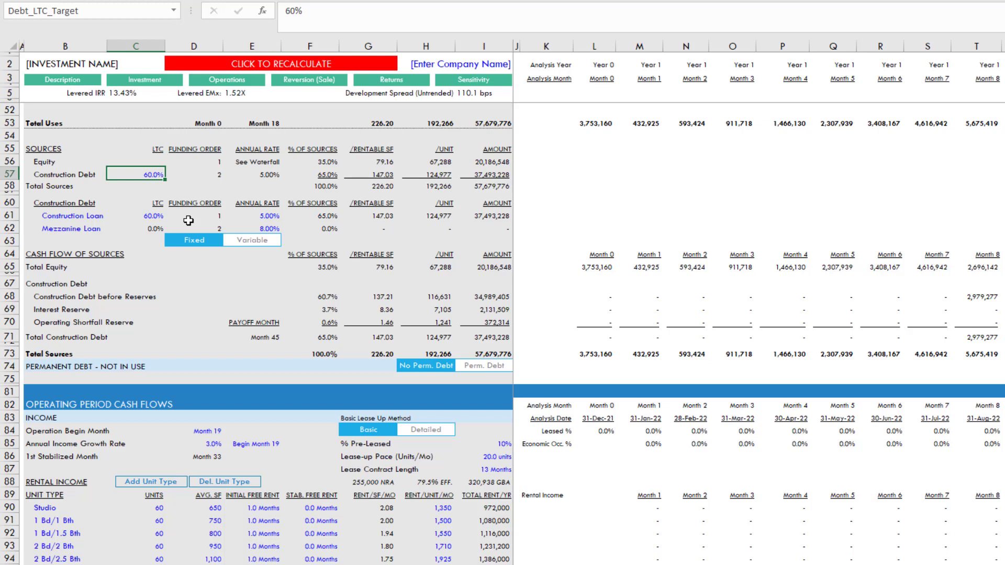
Step: Recalculate the model and check equity 22,971,893, construction debt 34,457,840 and total sources in I58
{"action": "left_click", "coordinate": [268, 67]}
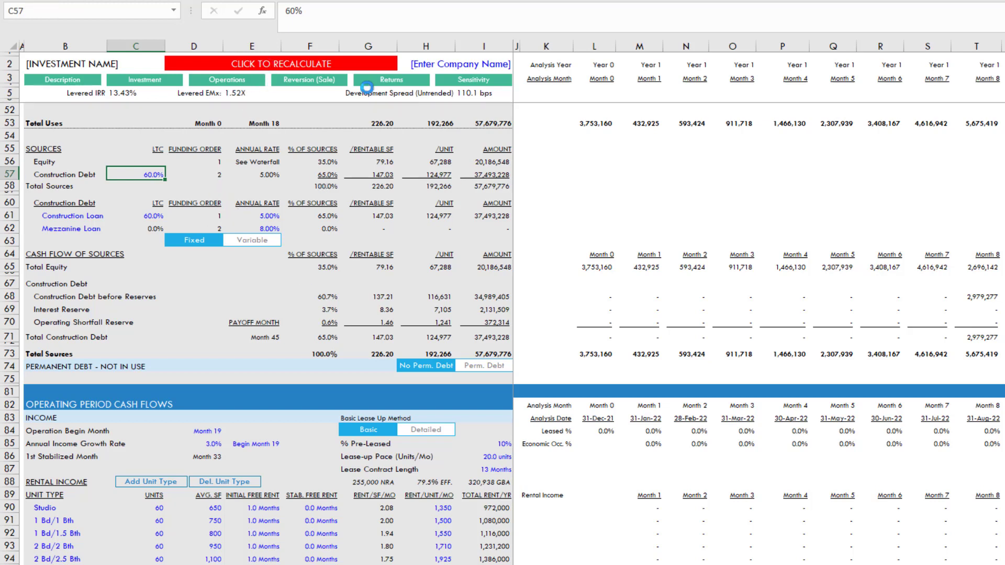
{"action": "left_click", "coordinate": [491, 162]}
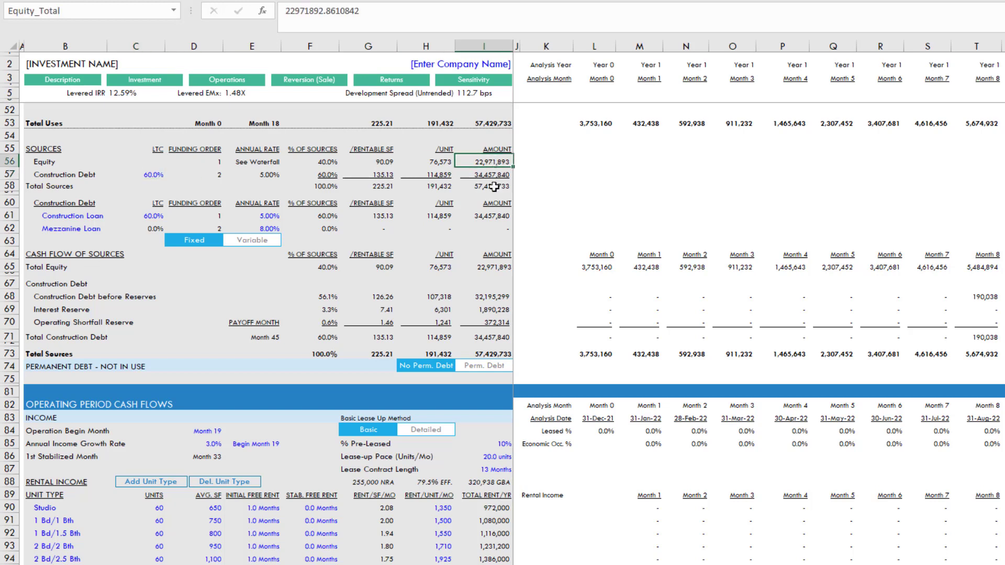
{"action": "left_click", "coordinate": [496, 176]}
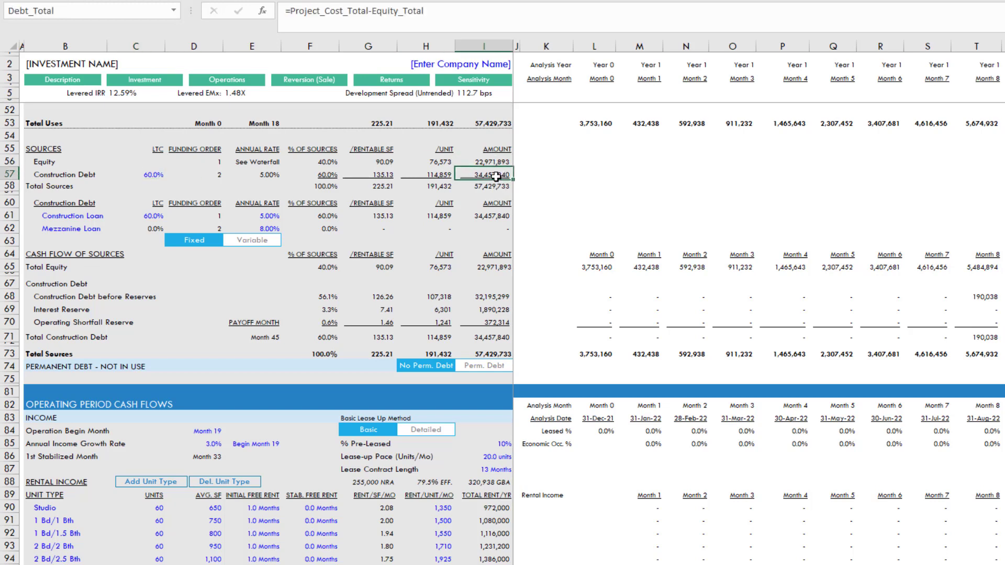
{"action": "left_click", "coordinate": [150, 176]}
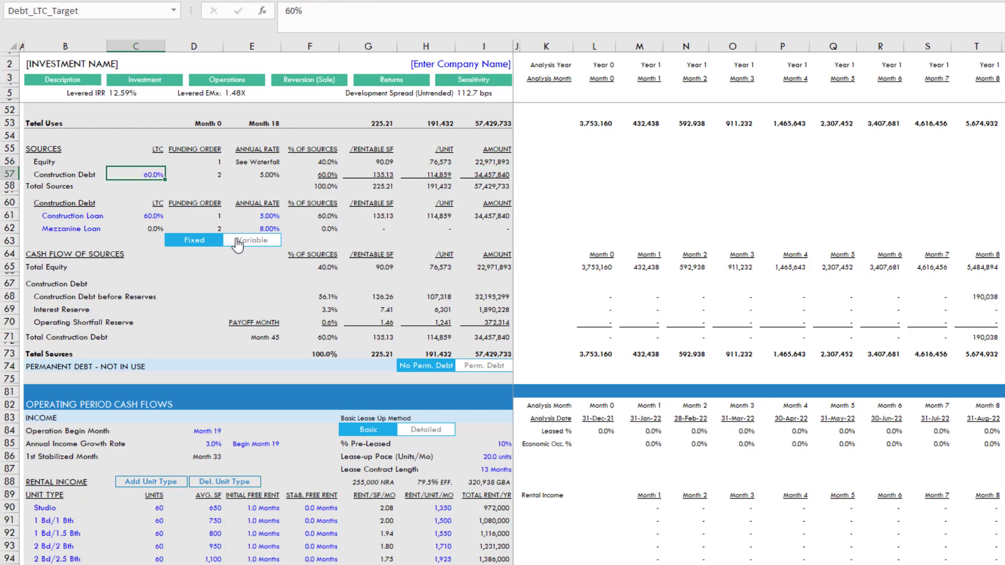
{"action": "left_click", "coordinate": [484, 186]}
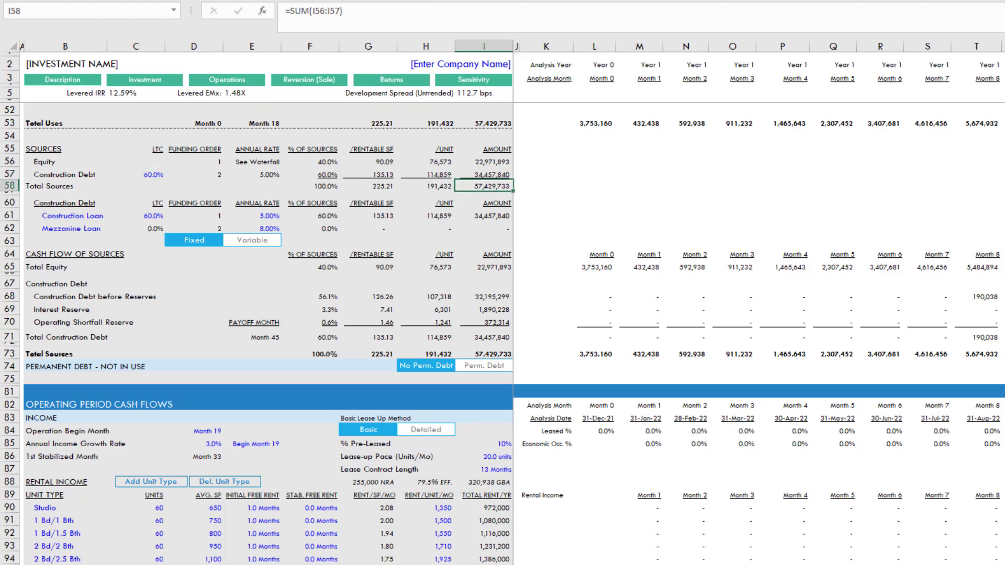
Step: In the VBA editor, highlight the loan and development fee Goal Seek blocks of Calc_Loan_AND_Dev_Fee
{"action": "key", "text": "alt+F11"}
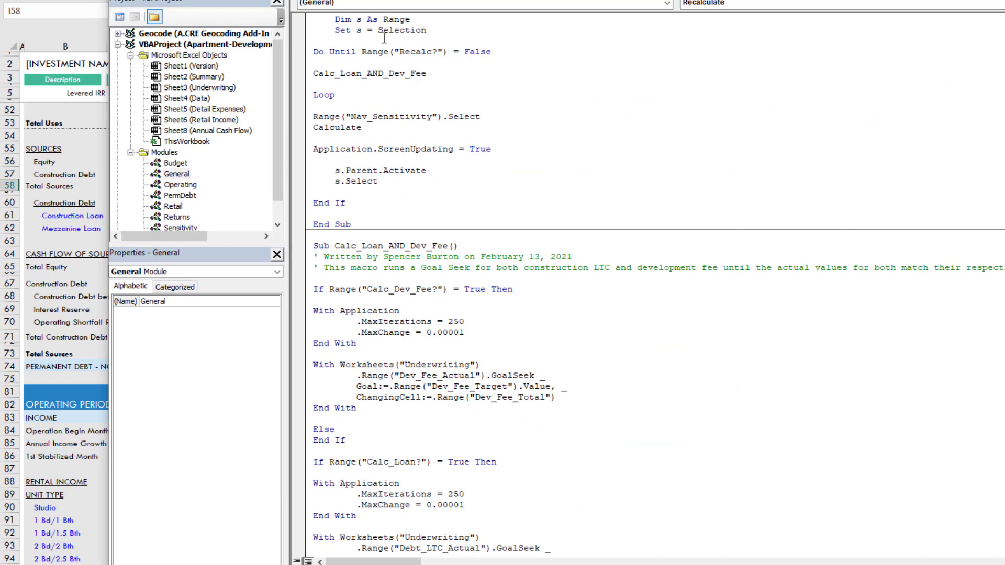
{"action": "scroll", "coordinate": [427, 230], "scroll_direction": "down", "scroll_amount": 3}
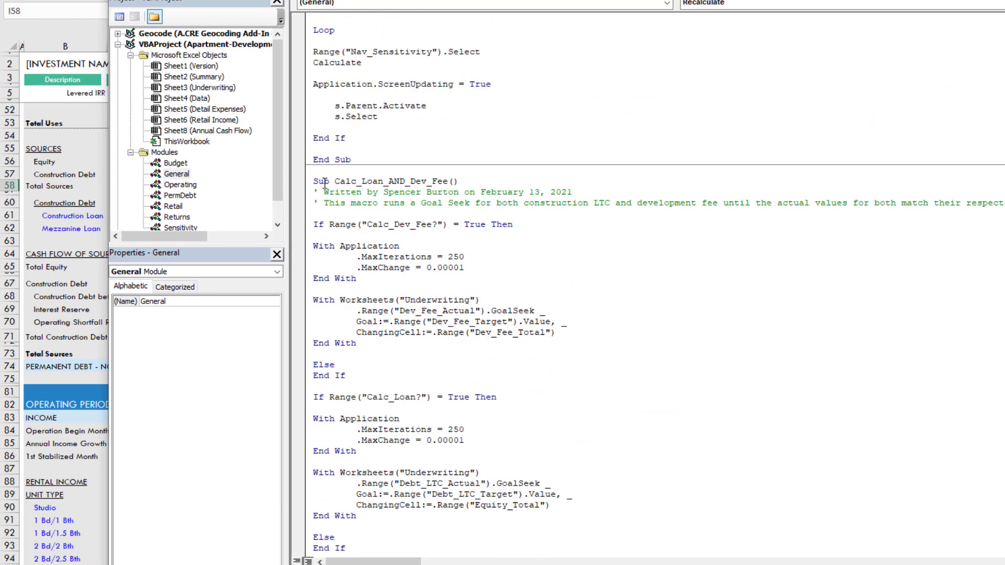
{"action": "scroll", "coordinate": [374, 122], "scroll_direction": "up", "scroll_amount": 8}
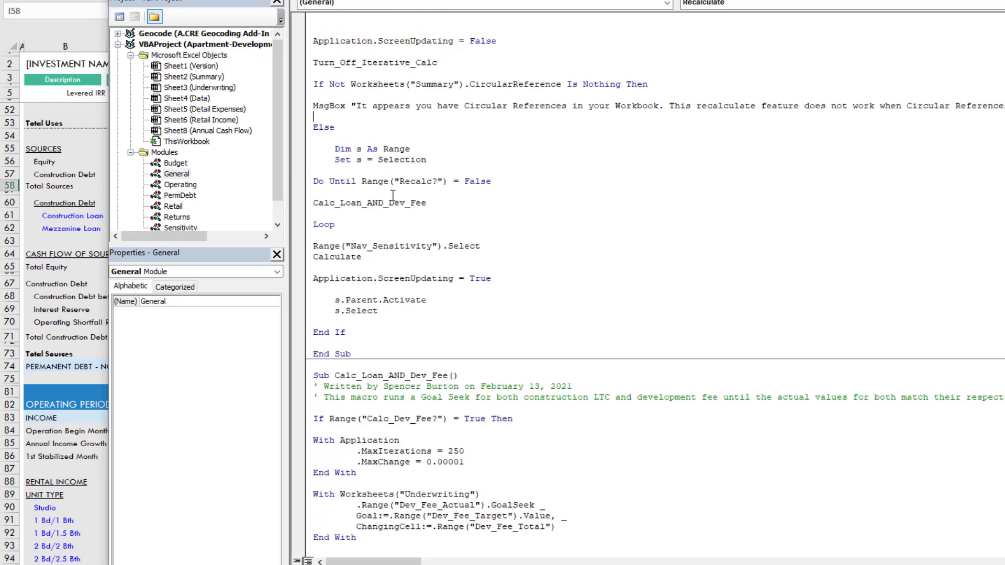
{"action": "scroll", "coordinate": [374, 122], "scroll_direction": "up", "scroll_amount": 3}
{"action": "scroll", "coordinate": [340, 147], "scroll_direction": "down", "scroll_amount": 11}
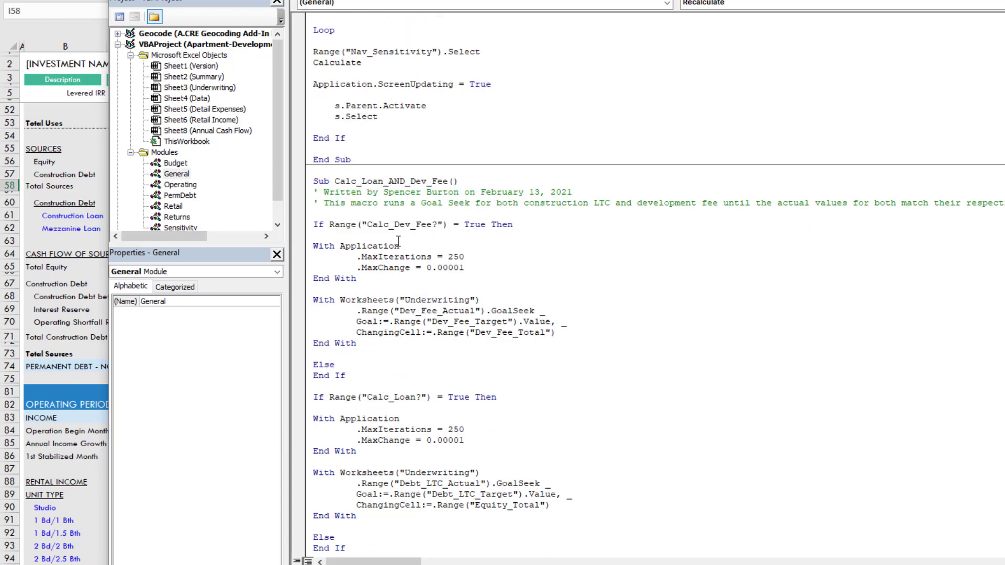
{"action": "scroll", "coordinate": [321, 156], "scroll_direction": "down", "scroll_amount": 1}
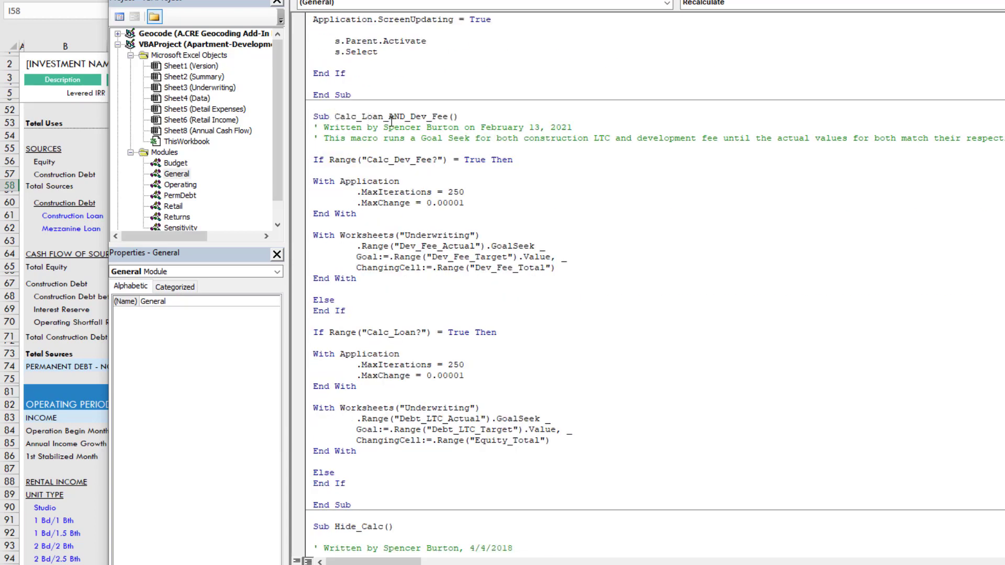
{"action": "scroll", "coordinate": [449, 119], "scroll_direction": "up", "scroll_amount": 8}
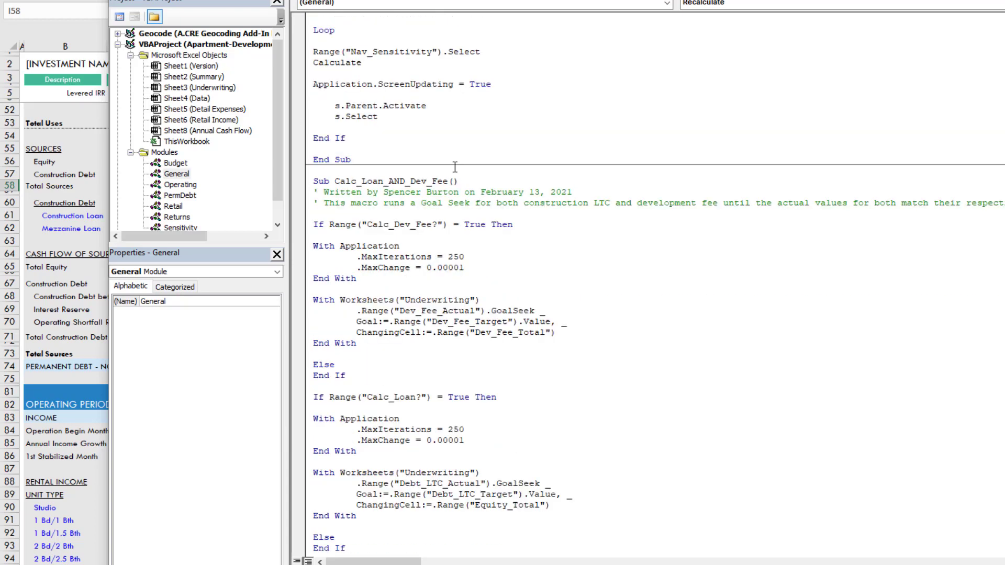
{"action": "scroll", "coordinate": [418, 127], "scroll_direction": "down", "scroll_amount": 9}
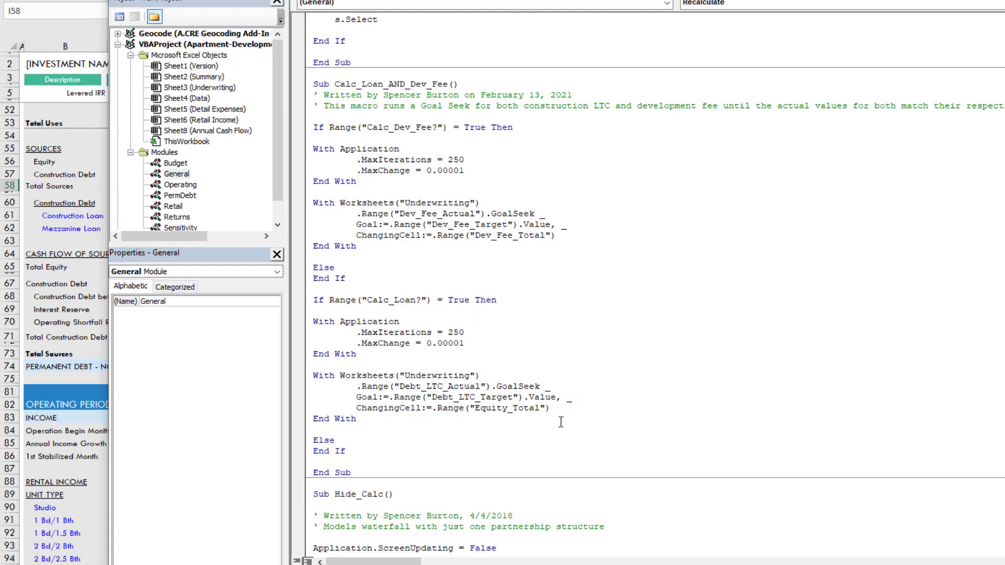
{"action": "left_click_drag", "start_coordinate": [546, 409], "coordinate": [332, 287]}
{"action": "left_click_drag", "start_coordinate": [567, 224], "coordinate": [320, 135]}
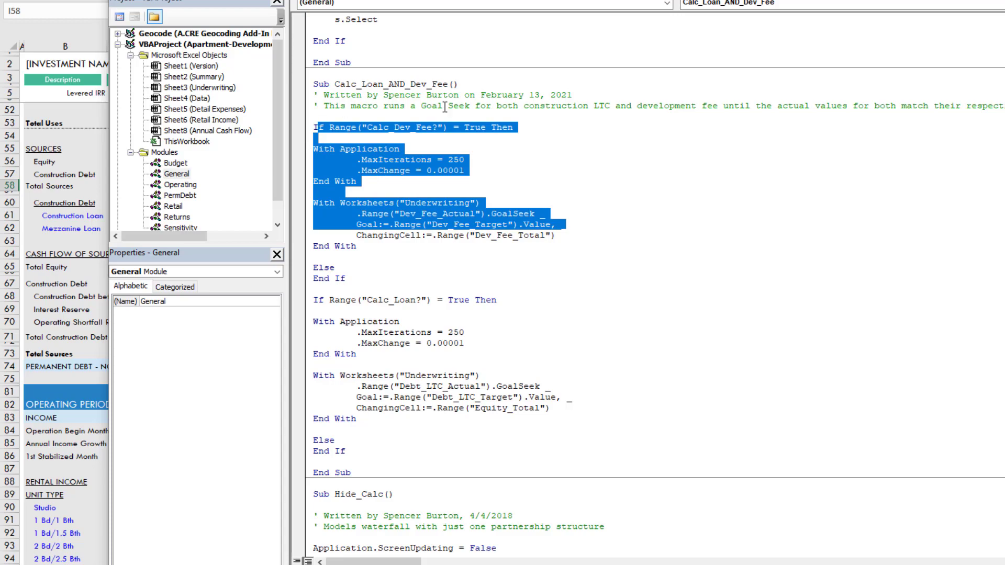
{"action": "scroll", "coordinate": [547, 157], "scroll_direction": "up", "scroll_amount": 10}
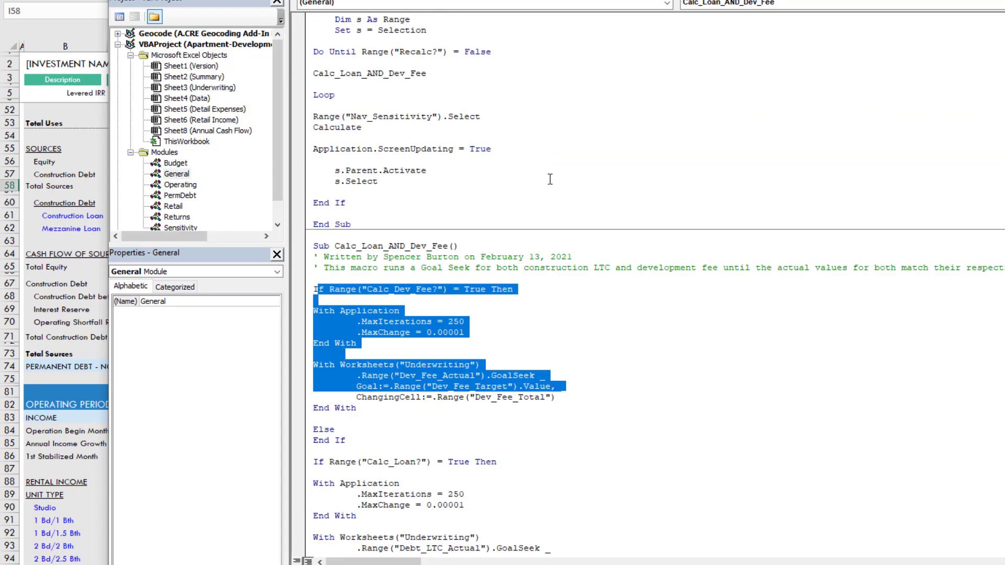
Step: Set the development fee in C42 to 4% and recalculate, giving a 2,309,609 fee and 12.21% levered IRR
{"action": "key", "text": "alt+F11"}
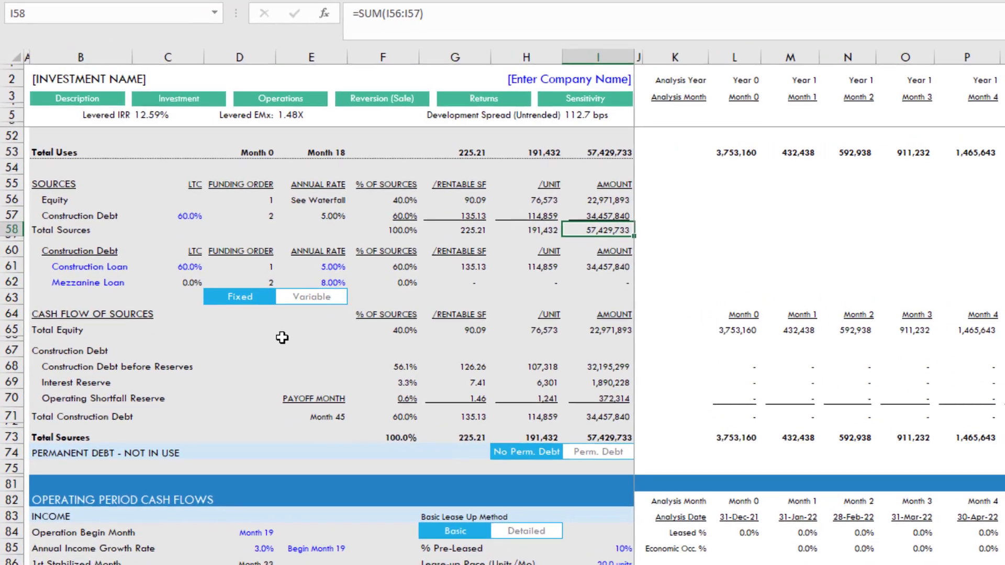
{"action": "scroll", "coordinate": [283, 338], "scroll_direction": "up", "scroll_amount": 10}
{"action": "left_click", "coordinate": [191, 441]}
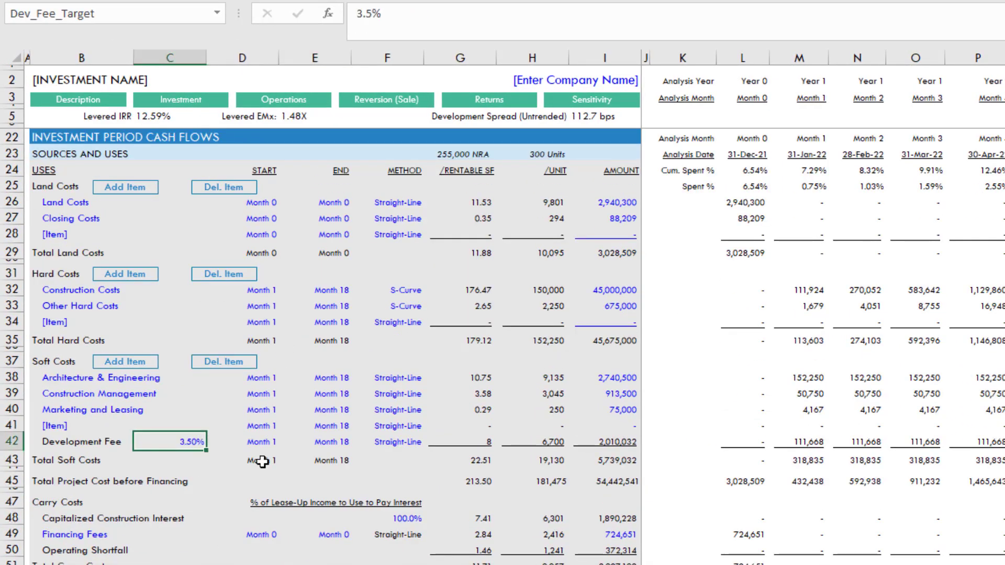
{"action": "type", "text": "4"}
{"action": "key", "text": "Return"}
{"action": "key", "text": "Up"}
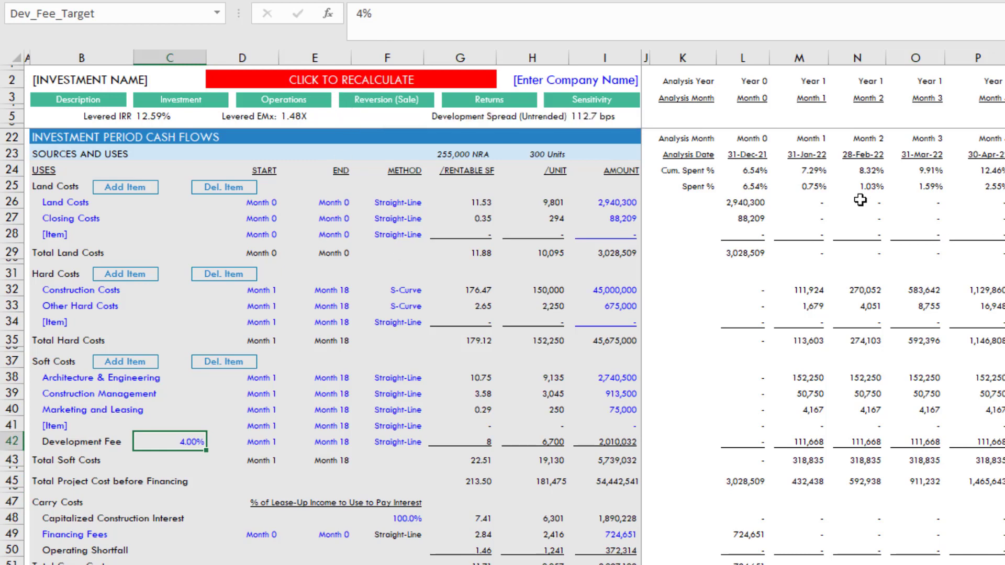
{"action": "left_click", "coordinate": [341, 85]}
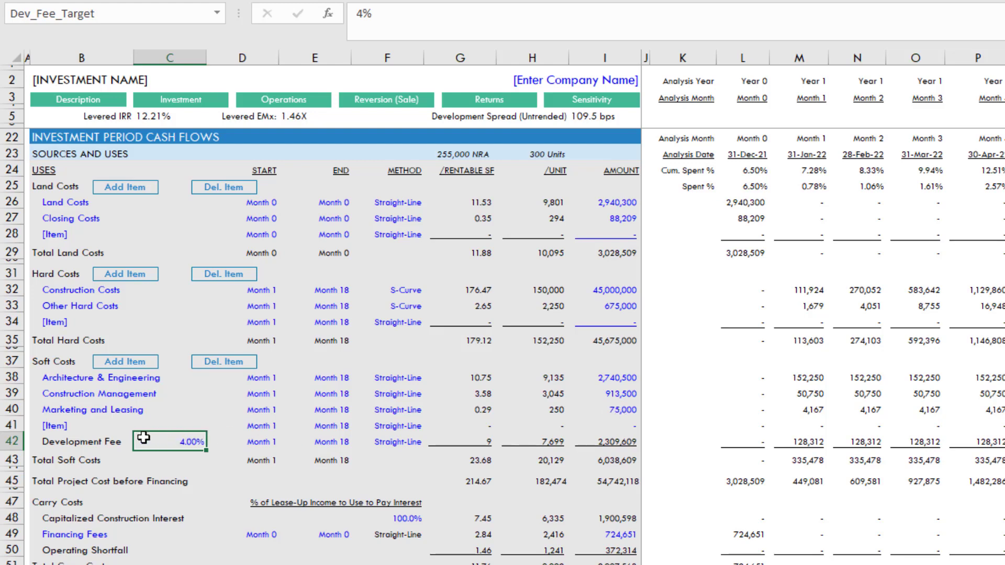
{"action": "scroll", "coordinate": [328, 463], "scroll_direction": "down", "scroll_amount": 8}
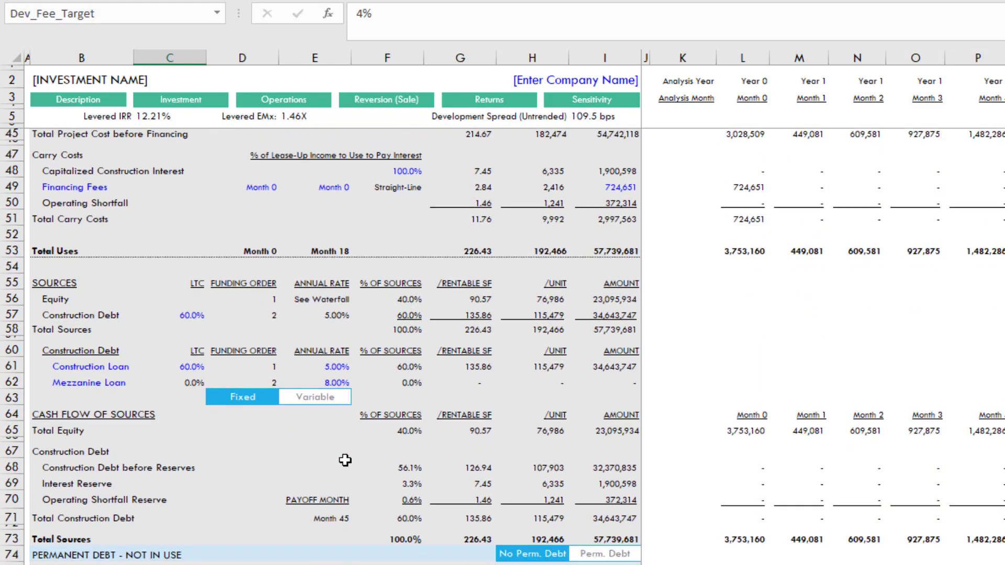
{"action": "left_click", "coordinate": [194, 301]}
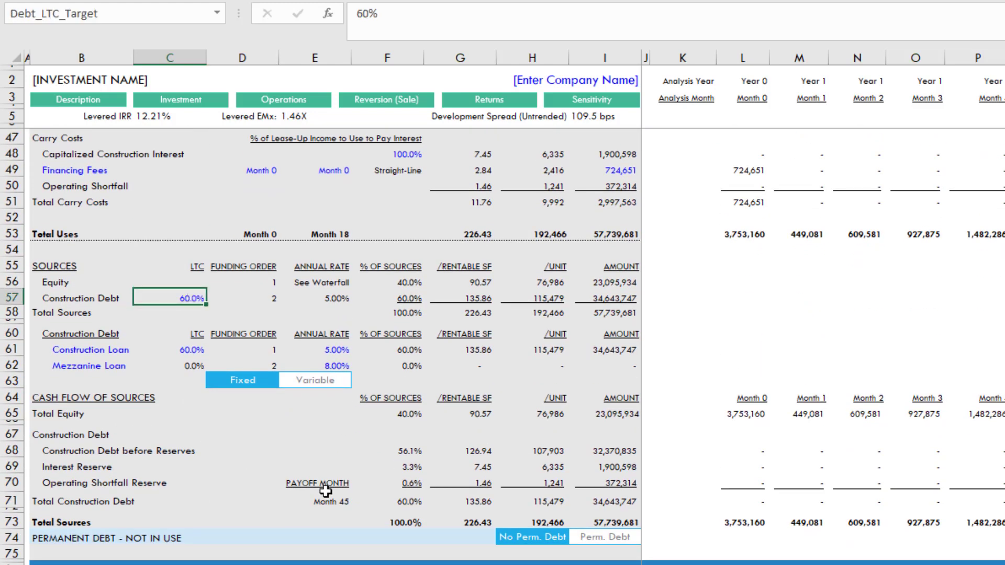
{"action": "scroll", "coordinate": [327, 491], "scroll_direction": "up", "scroll_amount": 11}
{"action": "scroll", "coordinate": [326, 492], "scroll_direction": "down", "scroll_amount": 1}
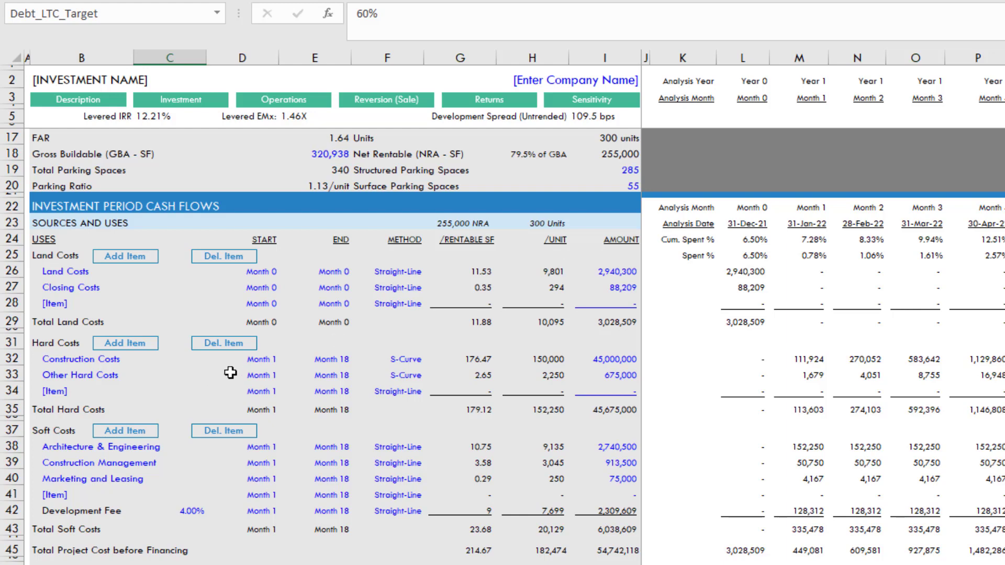
{"action": "scroll", "coordinate": [274, 442], "scroll_direction": "down", "scroll_amount": 2}
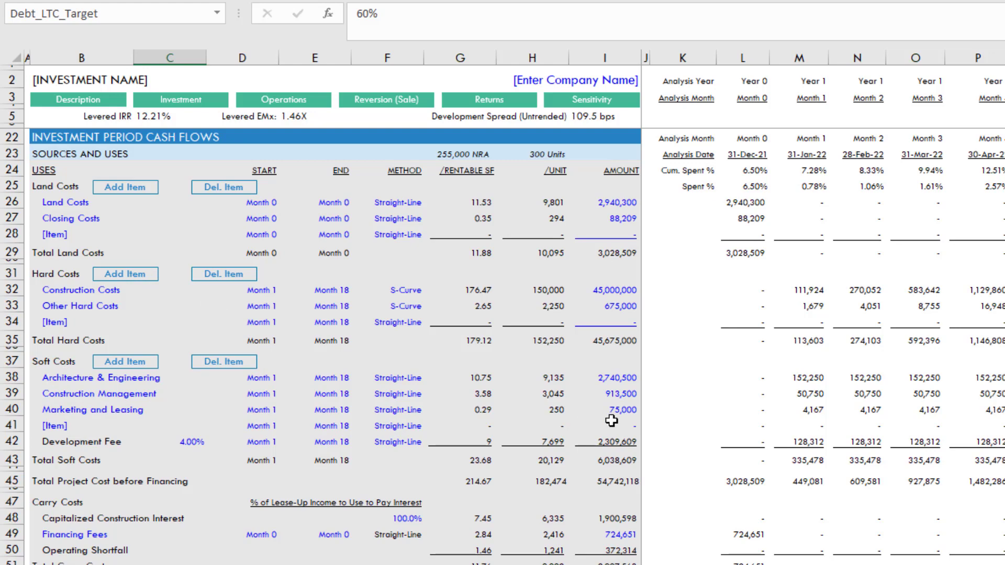
Step: Add a Contingency row with =SUM(I38:I40,Dev_Fee_Total)*.05 in I41, giving 302,200
{"action": "left_click", "coordinate": [77, 428]}
{"action": "type", "text": "Contingency"}
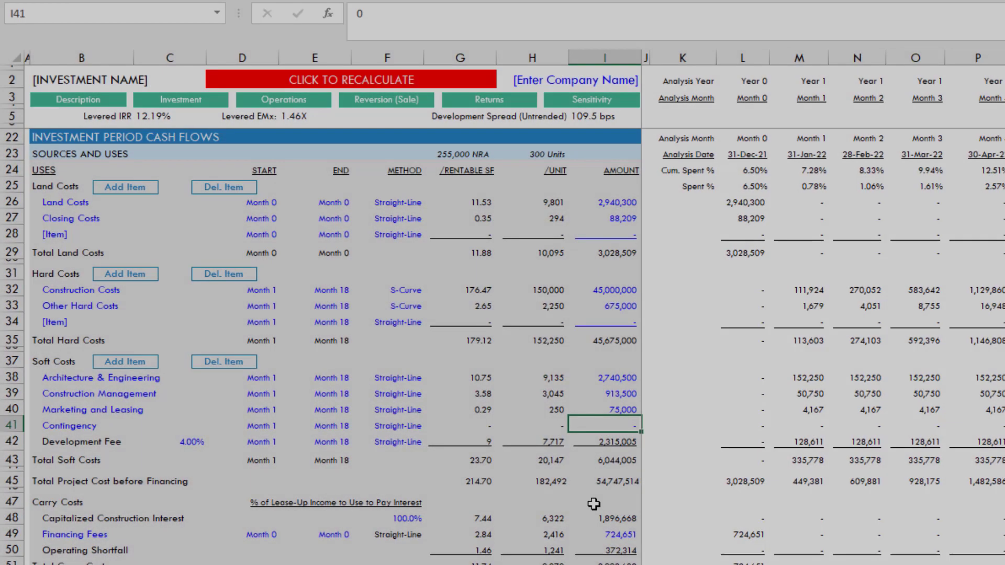
{"action": "type", "text": "="}
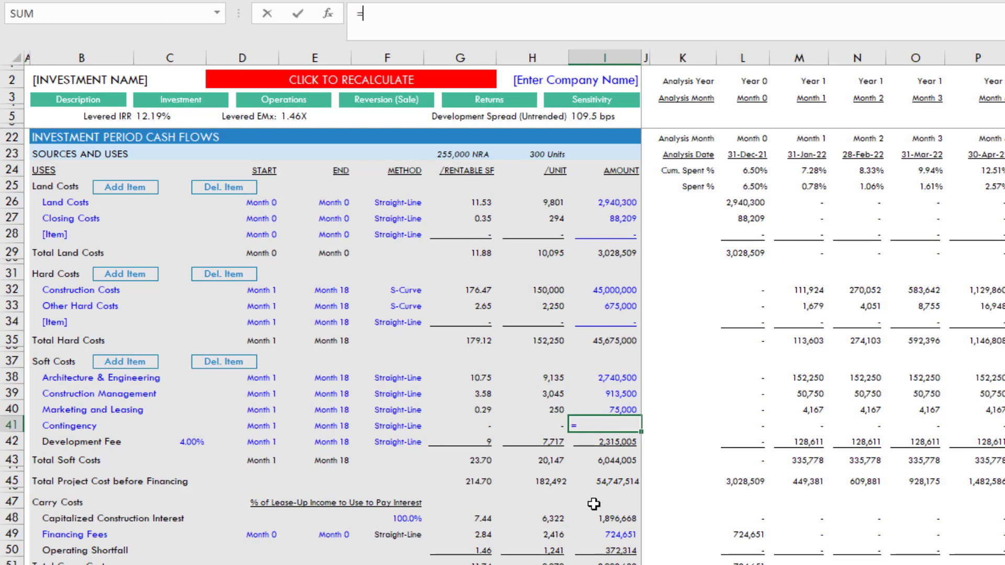
{"action": "type", "text": "sum"}
{"action": "key", "text": "Tab"}
{"action": "key", "text": "Up"}
{"action": "key", "text": "Up"}
{"action": "key", "text": "Up"}
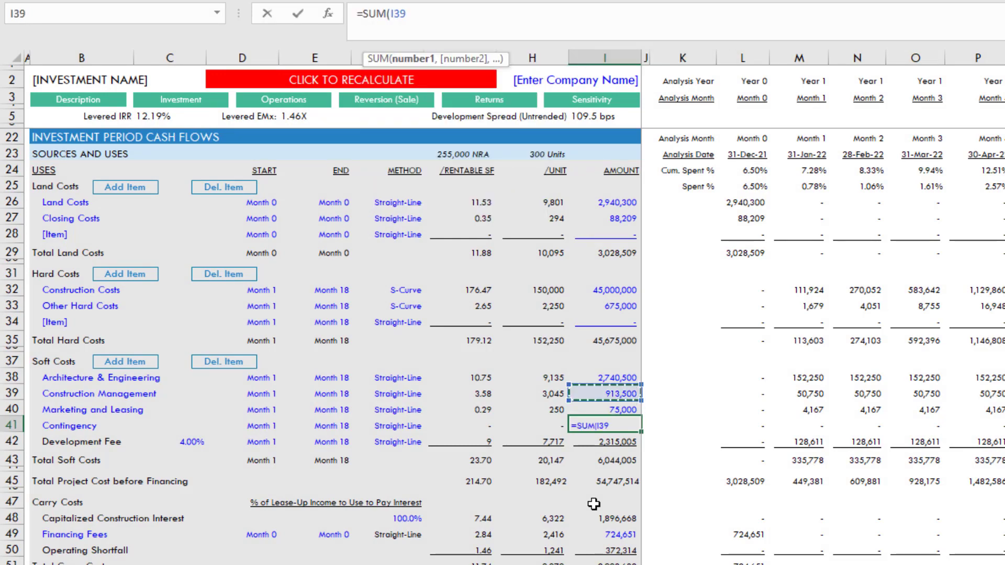
{"action": "key", "text": "shift+Down"}
{"action": "key", "text": "shift+Down"}
{"action": "type", "text": ","}
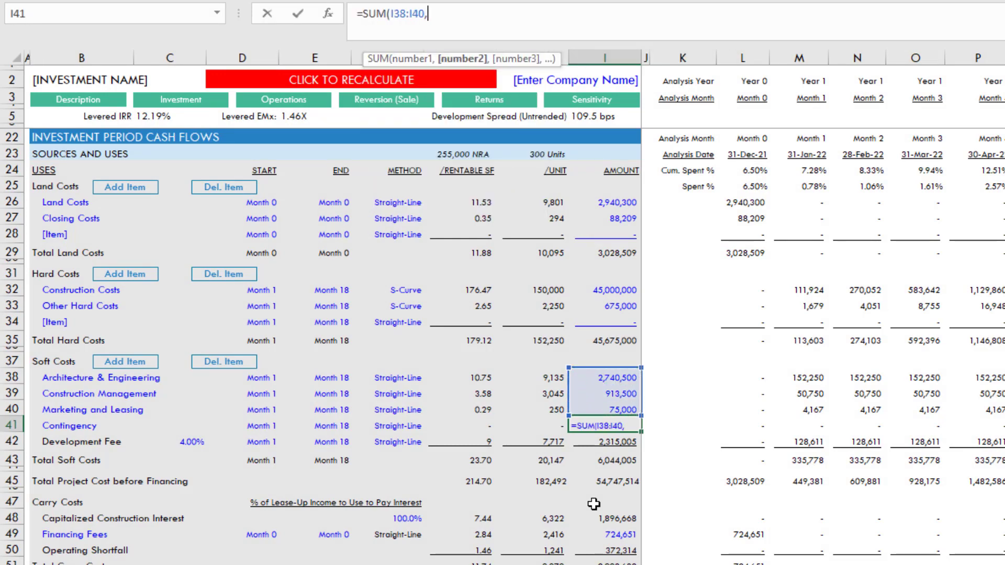
{"action": "key", "text": "Down"}
{"action": "type", "text": ")*."}
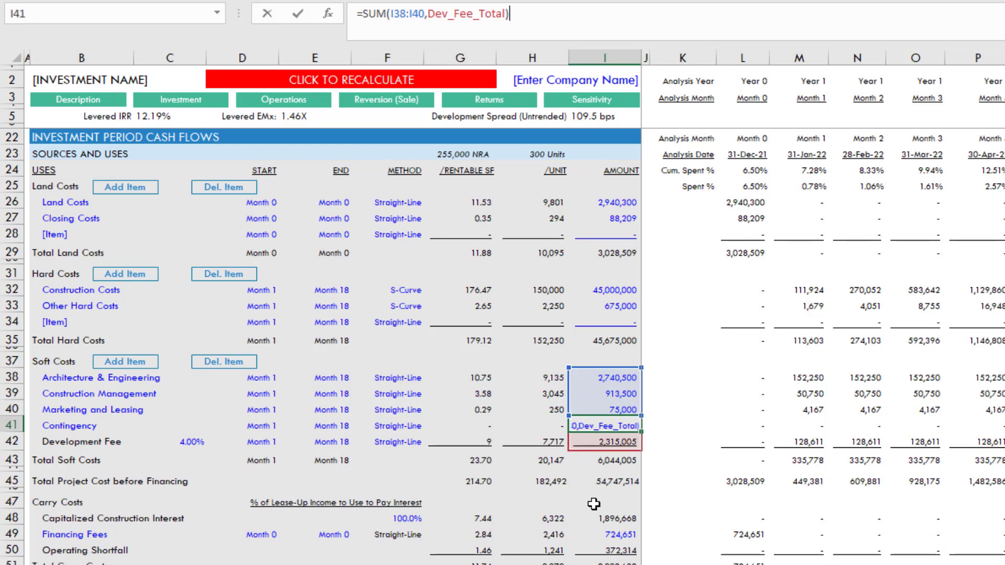
{"action": "type", "text": "05"}
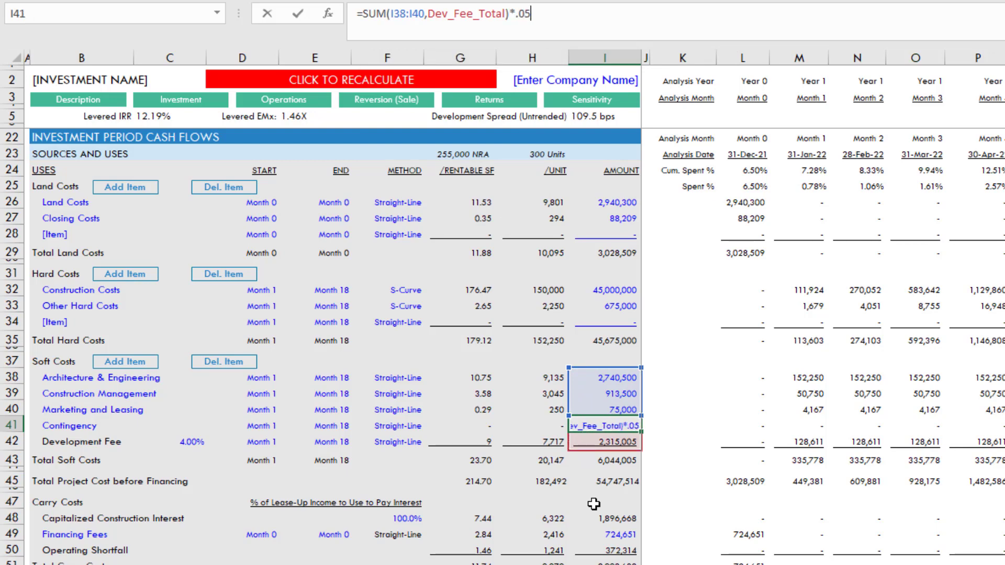
{"action": "key", "text": "Return"}
{"action": "key", "text": "Up"}
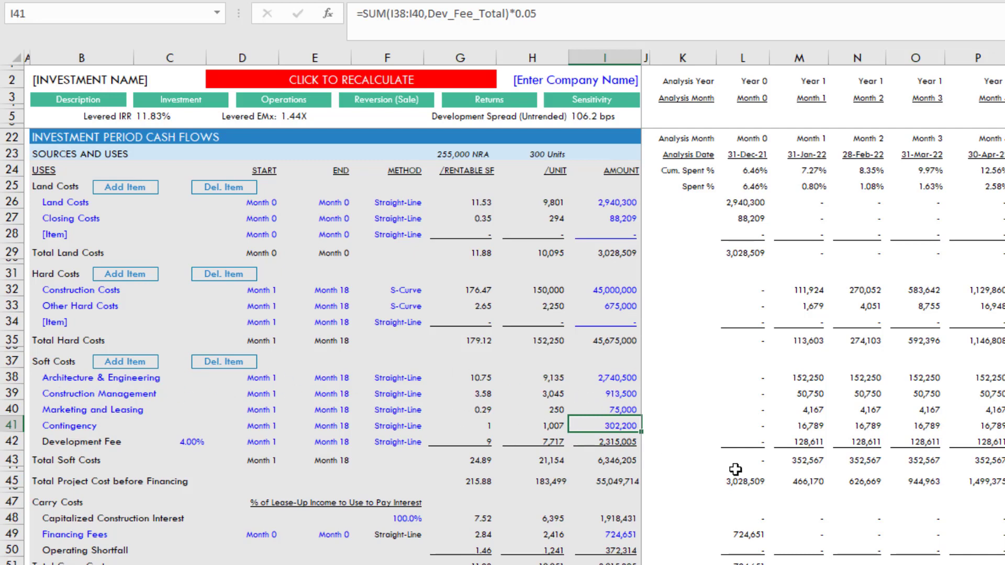
Step: Change I41 to 5% of Total Soft Costs (I43*.05) and dismiss the circular reference warning
{"action": "type", "text": "="}
{"action": "key", "text": "Down"}
{"action": "key", "text": "Down"}
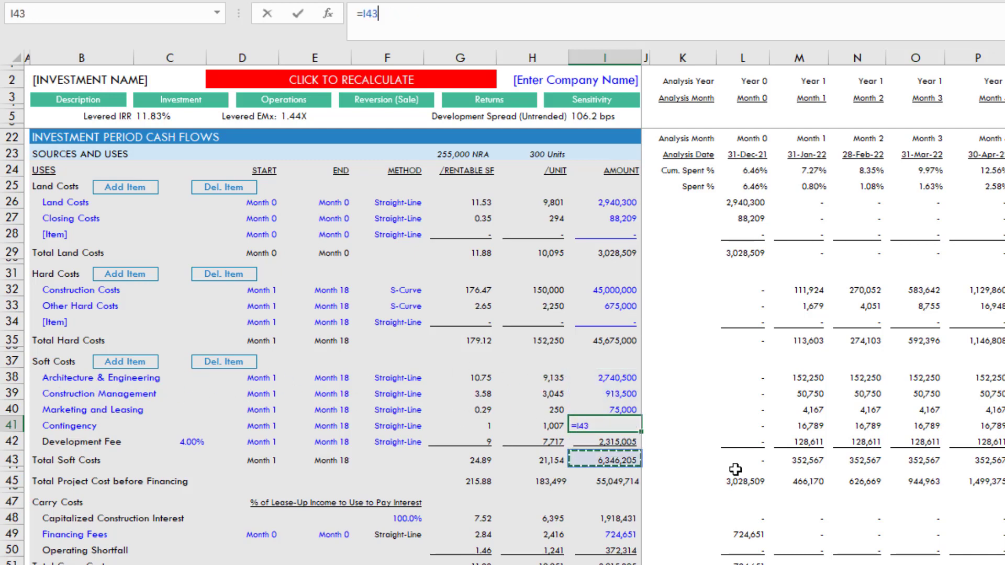
{"action": "type", "text": "*.05"}
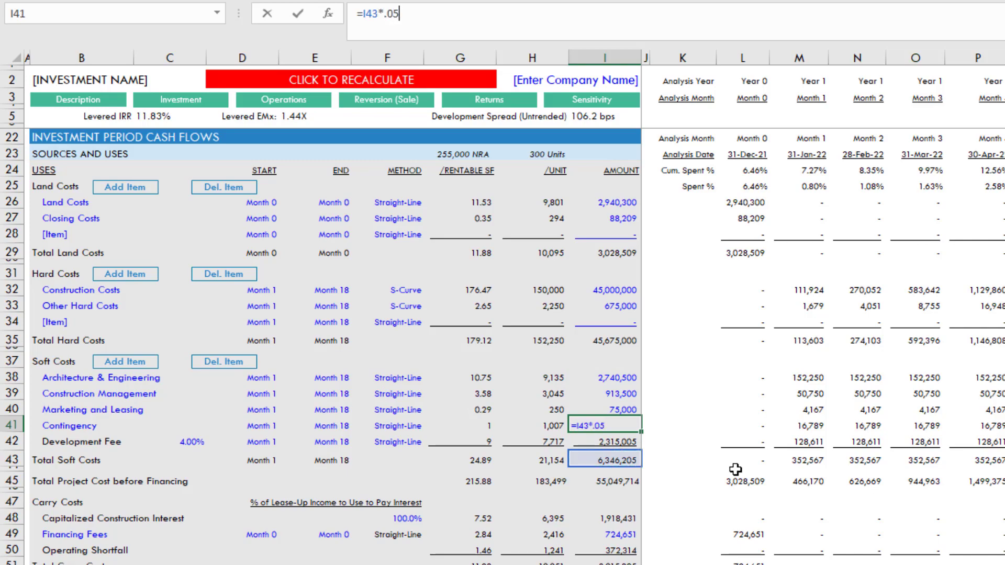
{"action": "key", "text": "Return"}
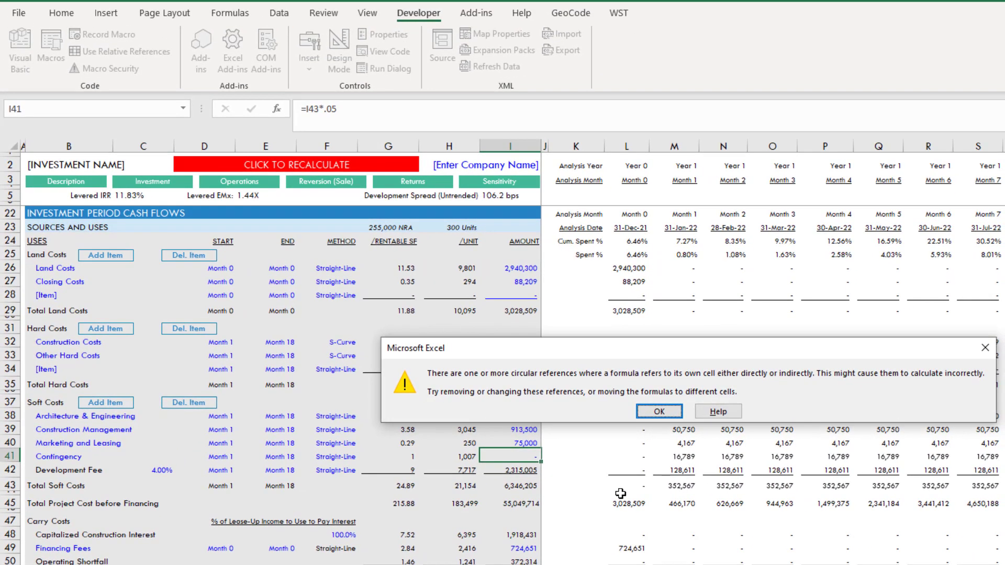
{"action": "key", "text": "Return"}
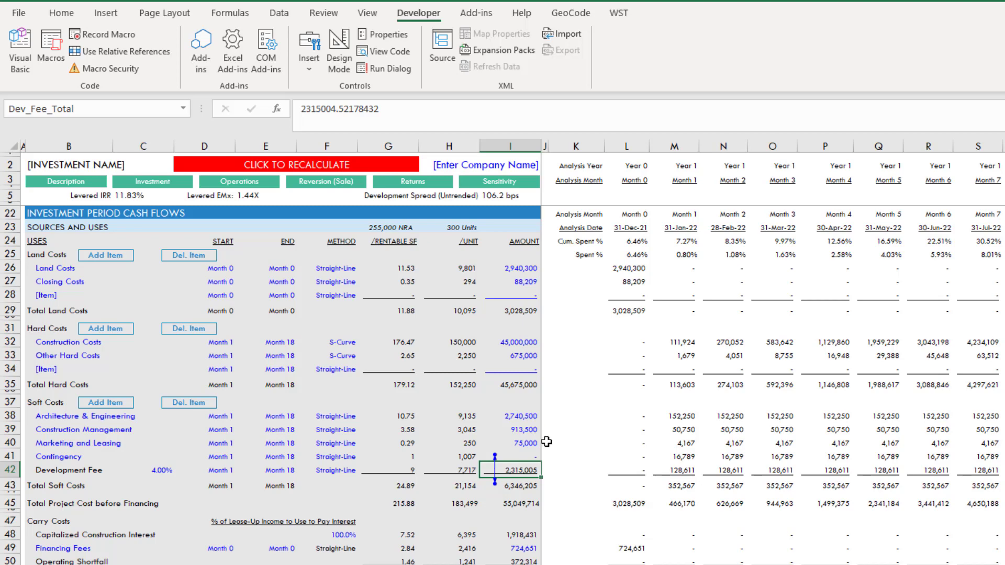
Step: Enable iterative calculation in Excel Options' Formulas settings
{"action": "left_click", "coordinate": [18, 12]}
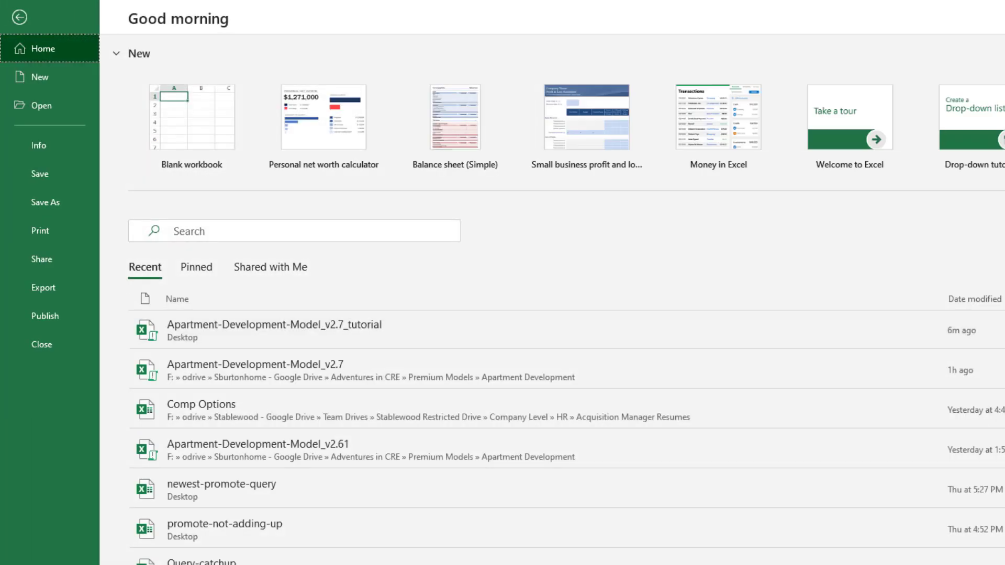
{"action": "key", "text": "t"}
{"action": "left_click", "coordinate": [432, 178]}
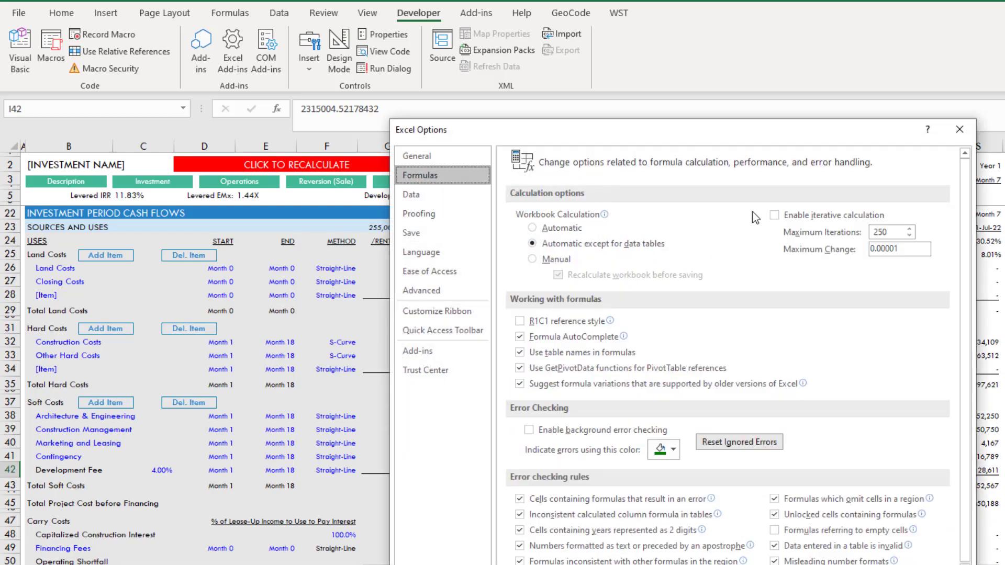
{"action": "left_click", "coordinate": [774, 216]}
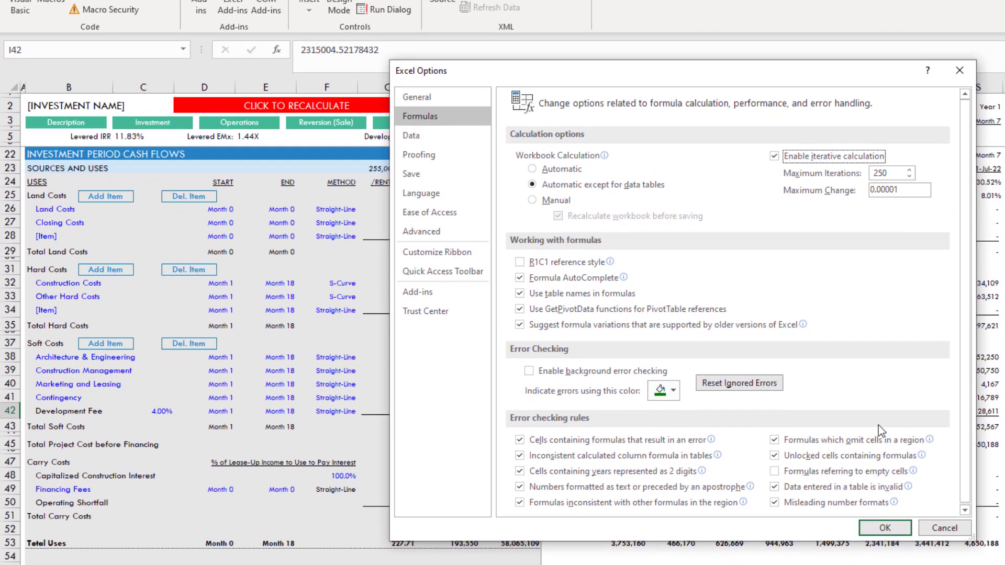
{"action": "left_click", "coordinate": [879, 519]}
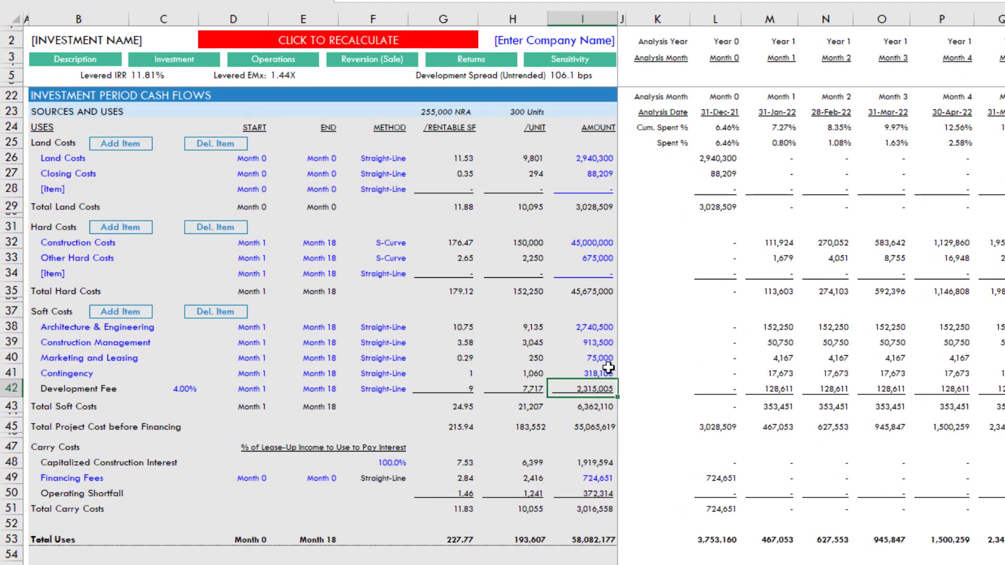
Step: Check the resolved Contingency of 318,106, Total Soft Costs of 6,362,110 and Marketing and Leasing
{"action": "left_click", "coordinate": [543, 393]}
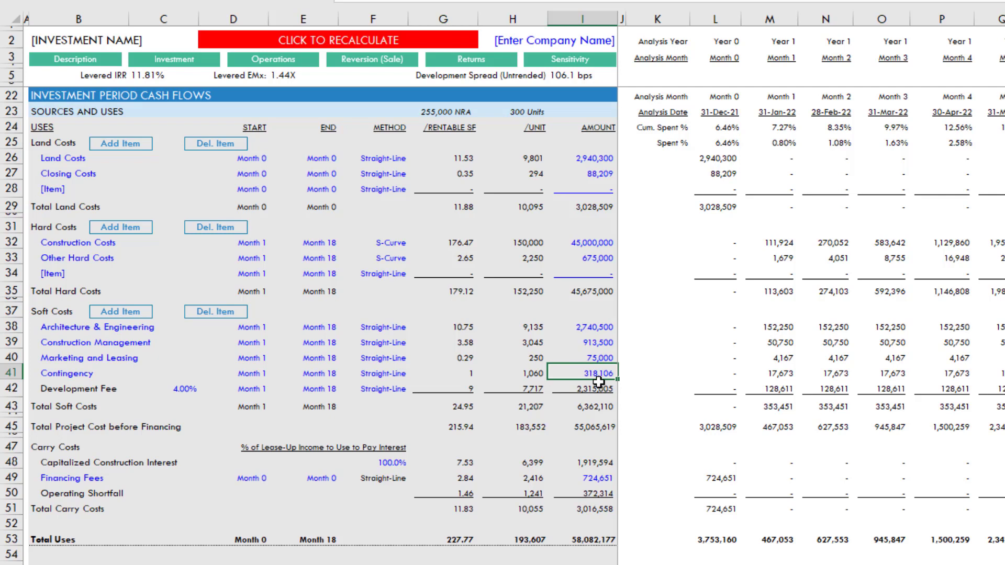
{"action": "left_click", "coordinate": [600, 408]}
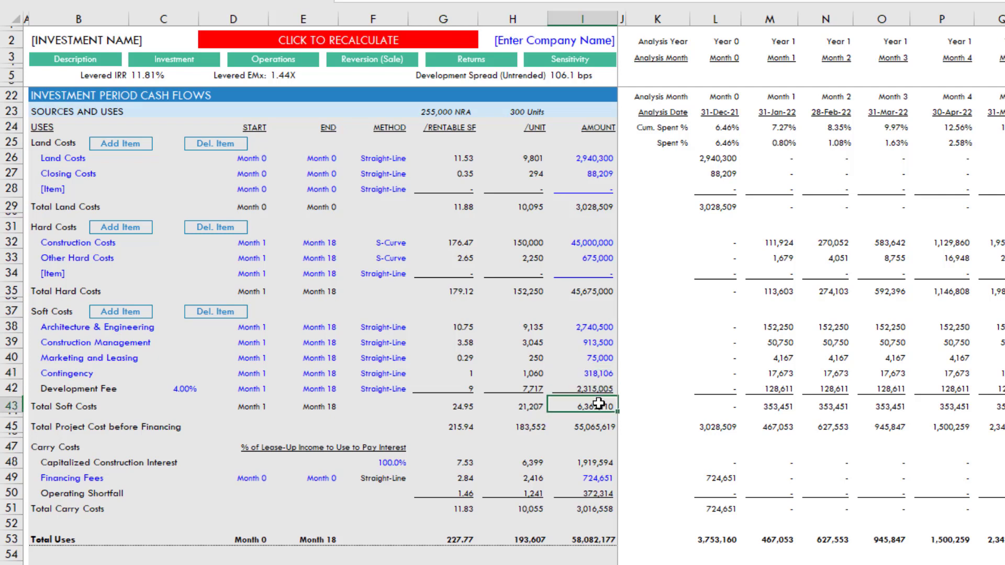
{"action": "left_click", "coordinate": [599, 357]}
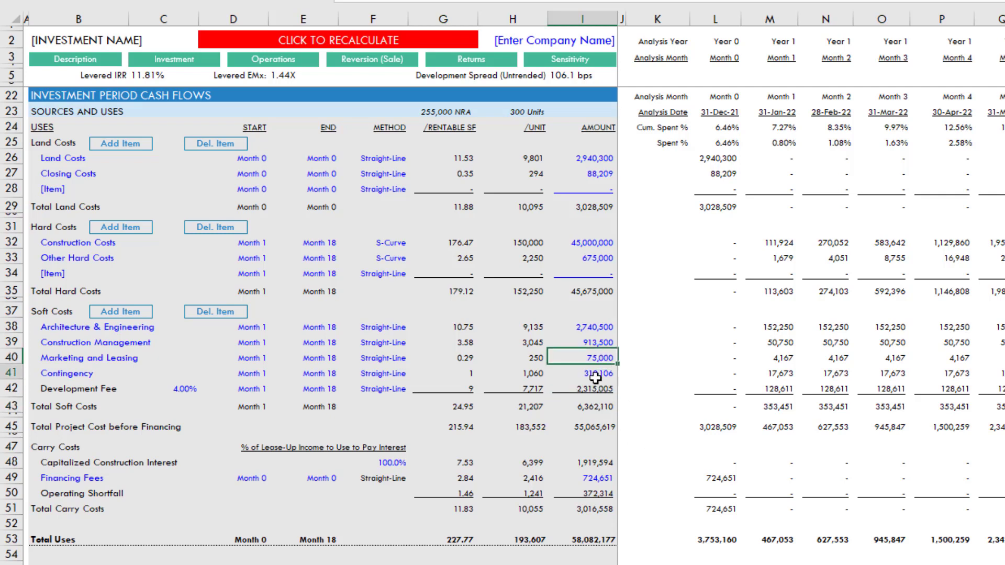
{"action": "left_click", "coordinate": [595, 375]}
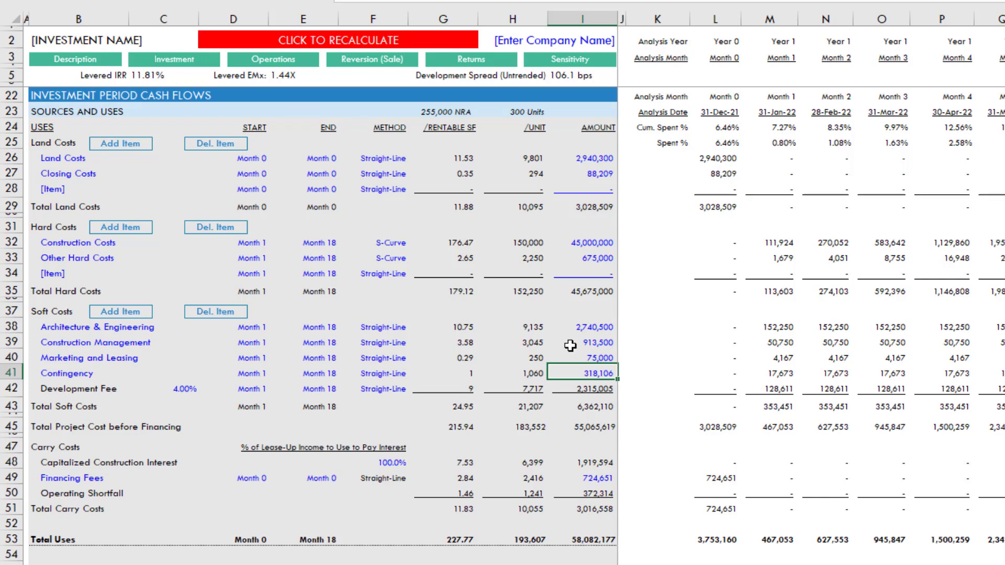
{"action": "left_click", "coordinate": [356, 41]}
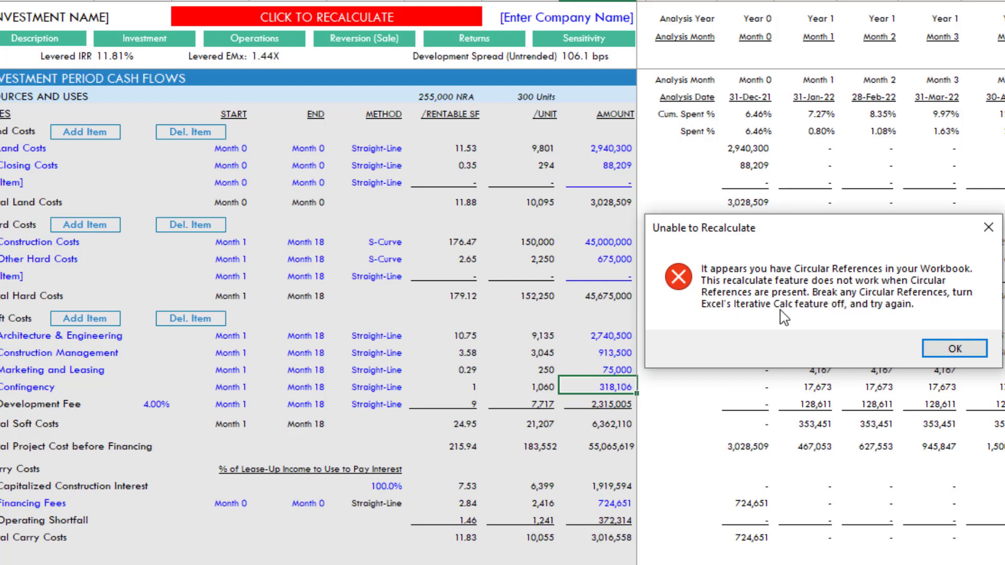
{"action": "left_click", "coordinate": [955, 348]}
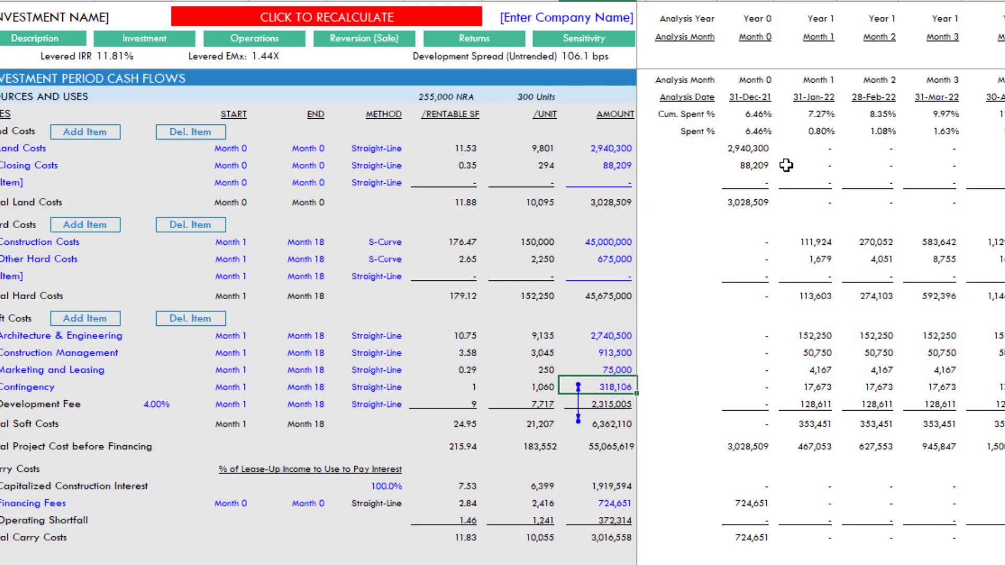
Step: Enter =SUM(I38:I40,Dev_Fee_Total)*5% as the Contingency and recalculate, giving 302,200
{"action": "type", "text": "=SUM("}
{"action": "key", "text": "Up"}
{"action": "key", "text": "shift+Up"}
{"action": "key", "text": "shift+Up"}
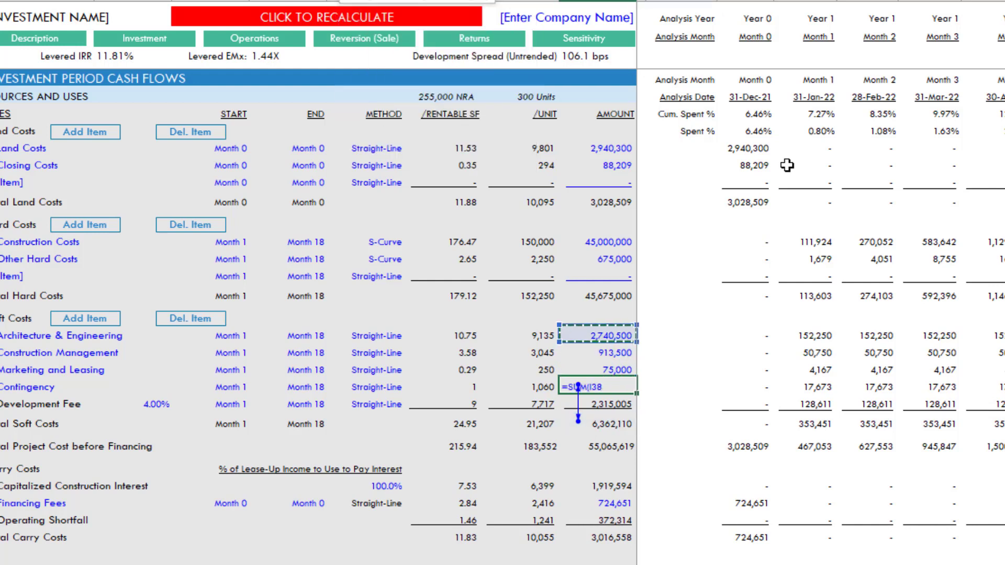
{"action": "type", "text": ","}
{"action": "key", "text": "Down"}
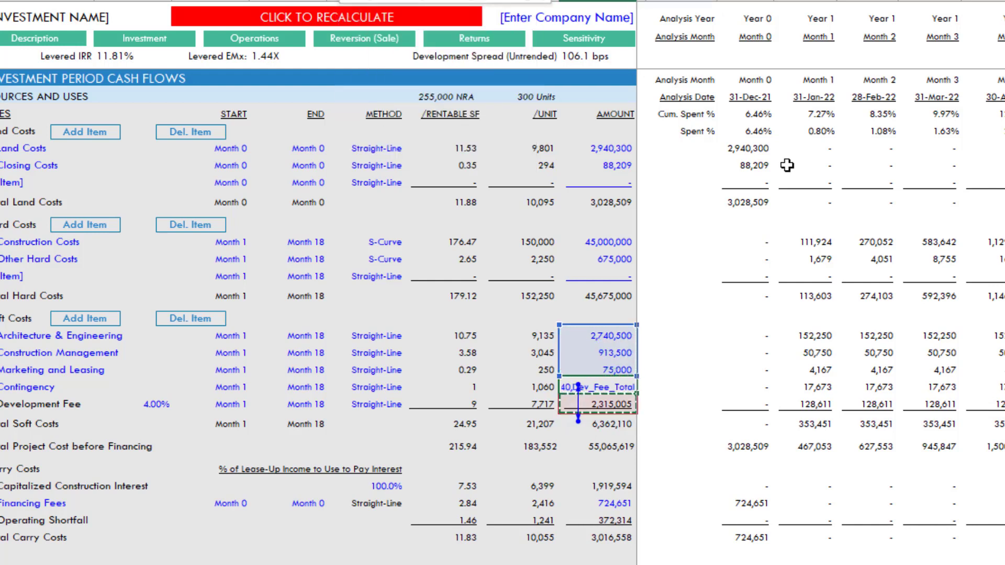
{"action": "type", "text": ")*5%"}
{"action": "key", "text": "Return"}
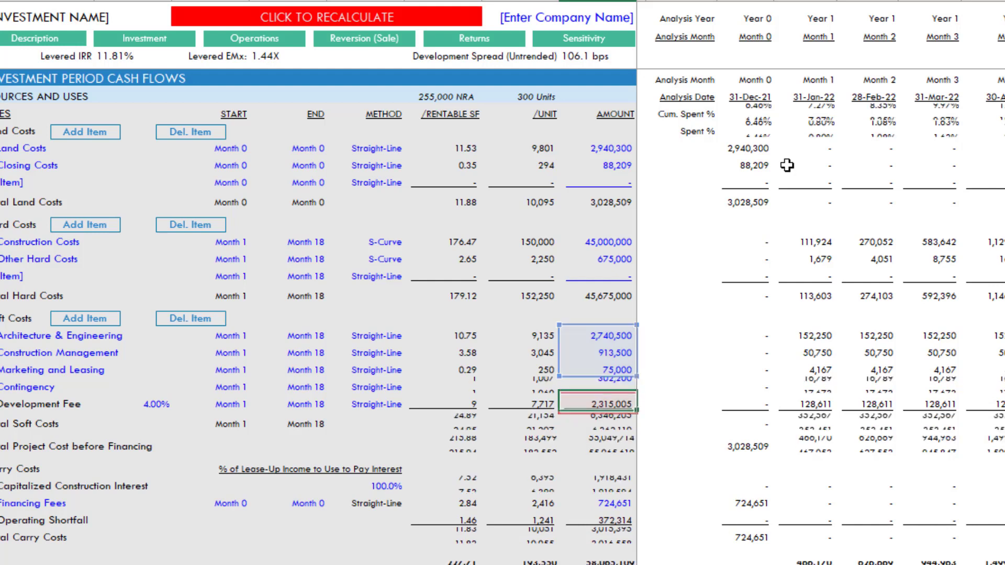
{"action": "key", "text": "Up"}
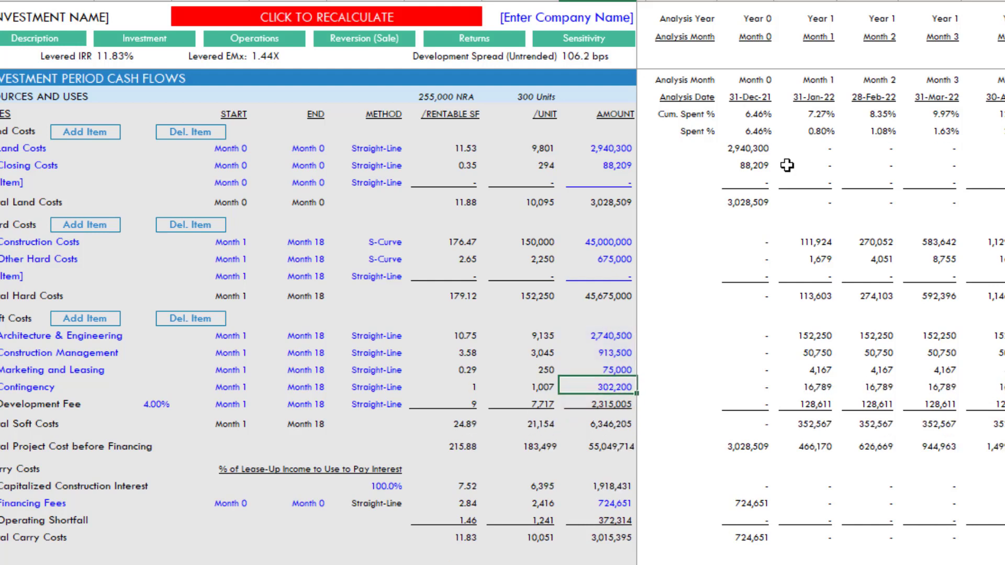
{"action": "left_click", "coordinate": [321, 23]}
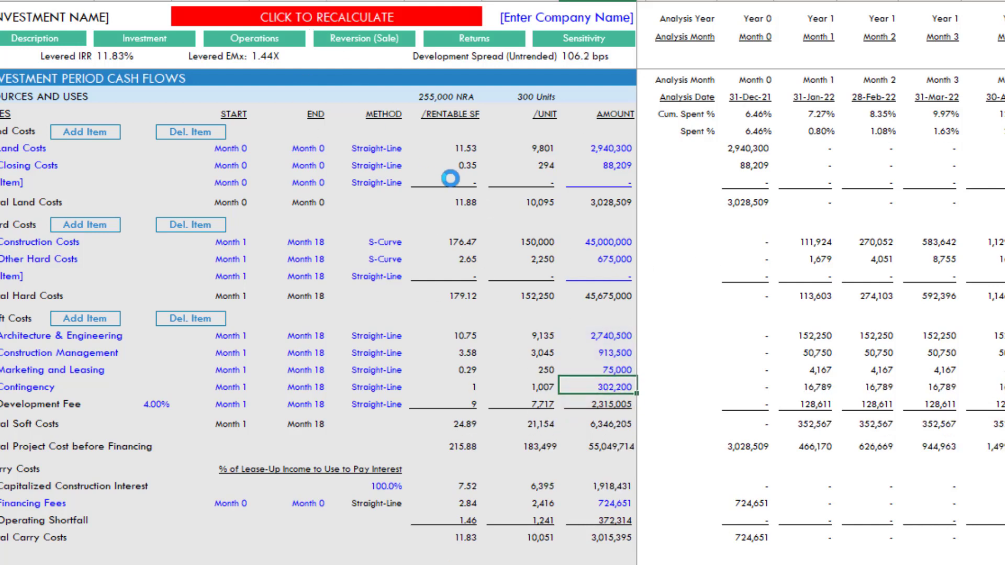